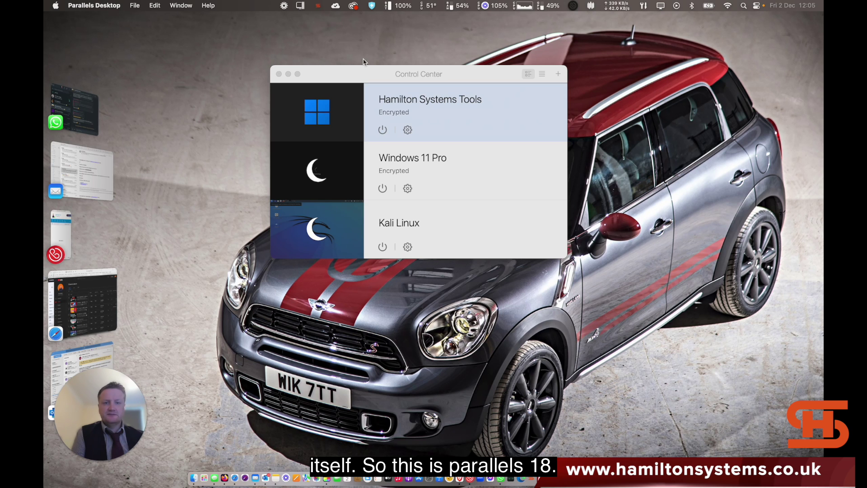
- Move the Control Center further left, then open and close the Parallels Desktop menu
drag(363, 71, 256, 72)
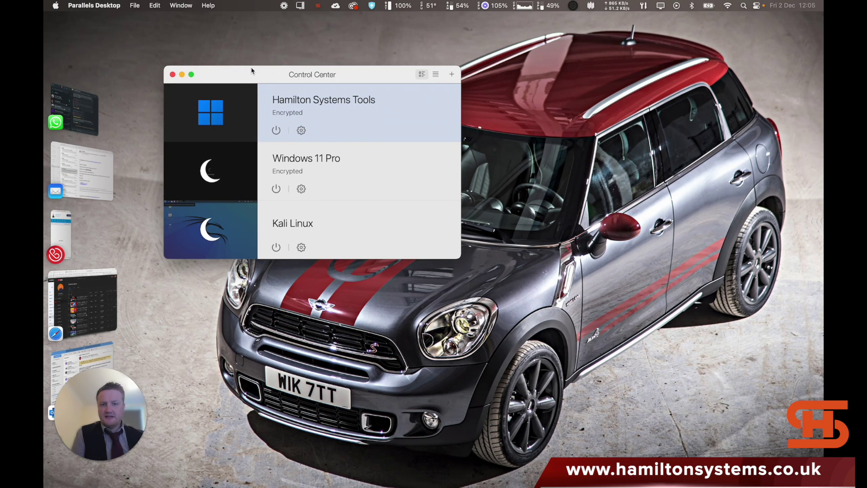
click(99, 6)
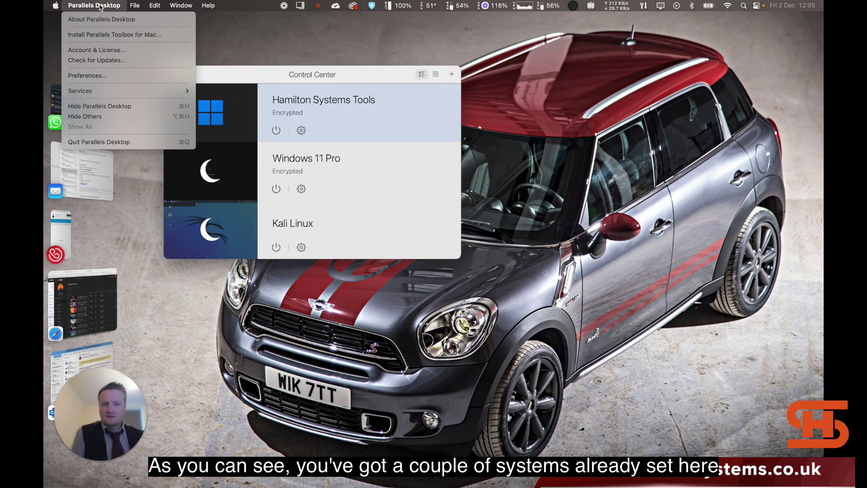
click(394, 76)
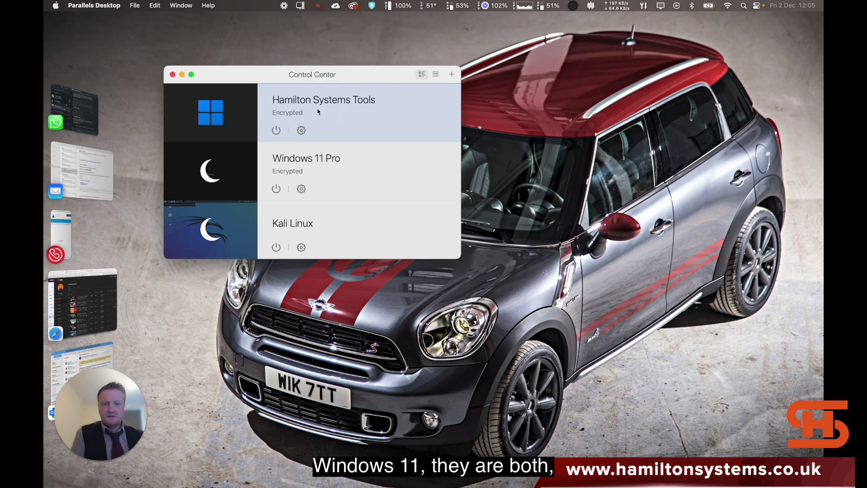
mouse_move(254, 126)
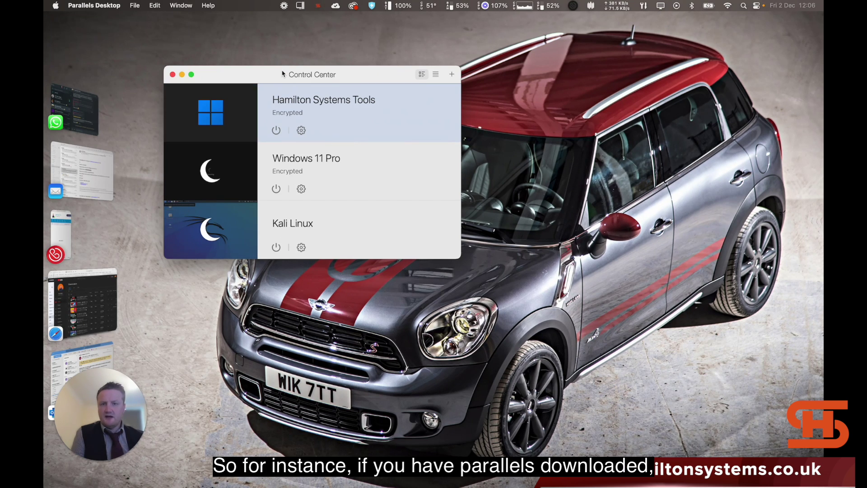
- Start a new virtual machine, preview the image-file option, then choose Get Windows 11 from Microsoft
click(451, 74)
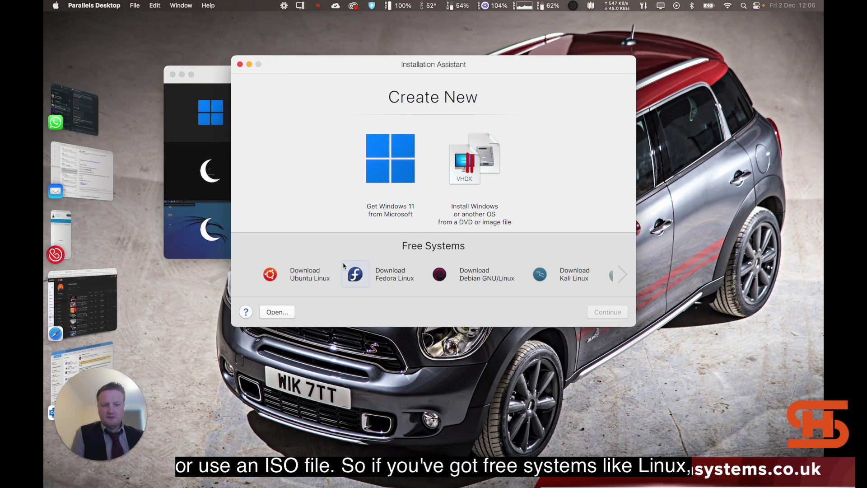
scroll(354, 270, right, 5)
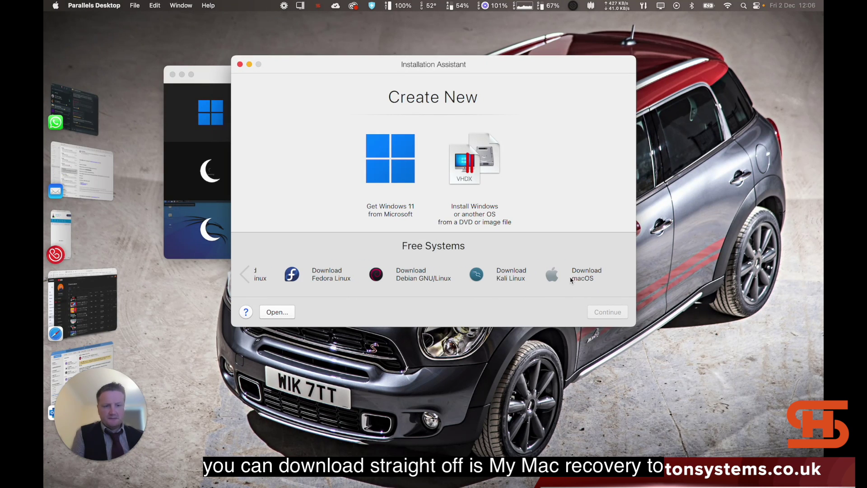
click(476, 159)
click(607, 311)
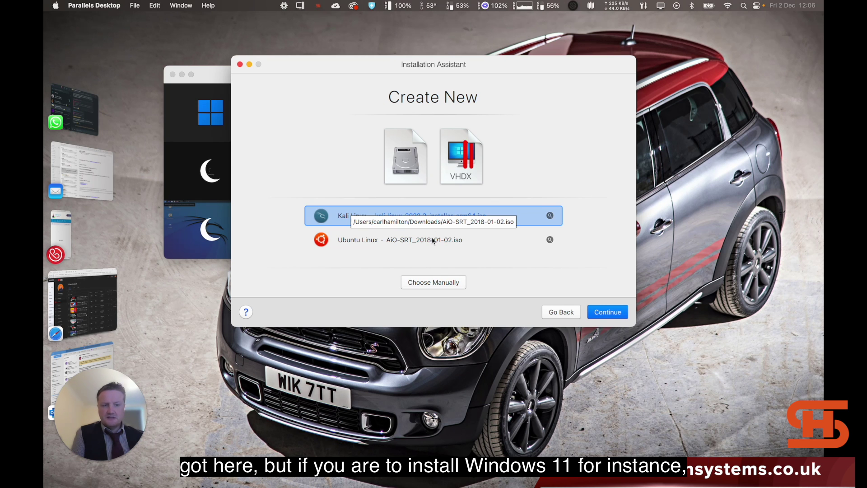
click(561, 311)
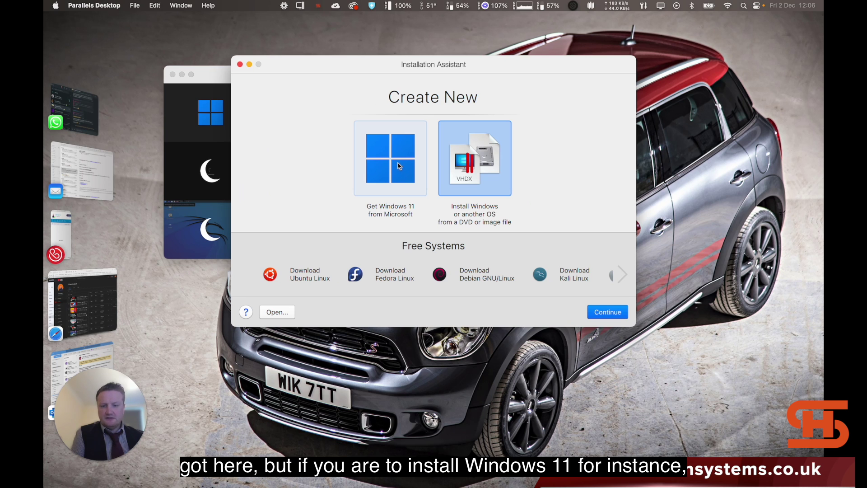
click(399, 165)
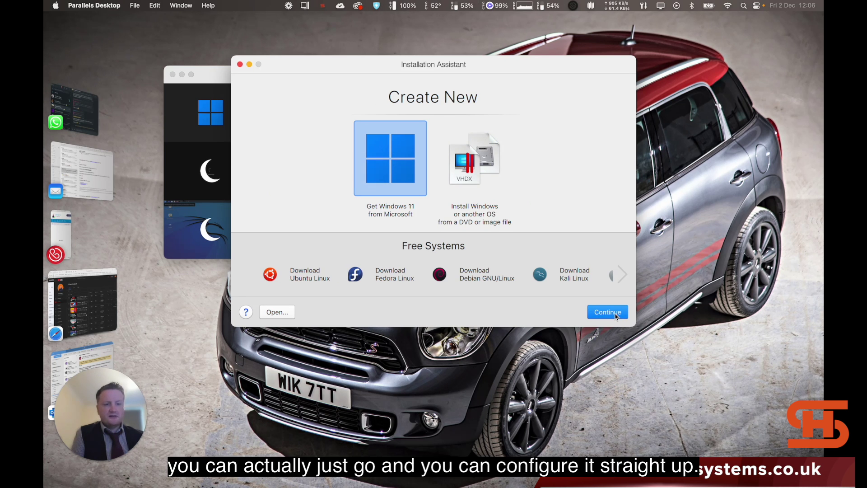
click(613, 315)
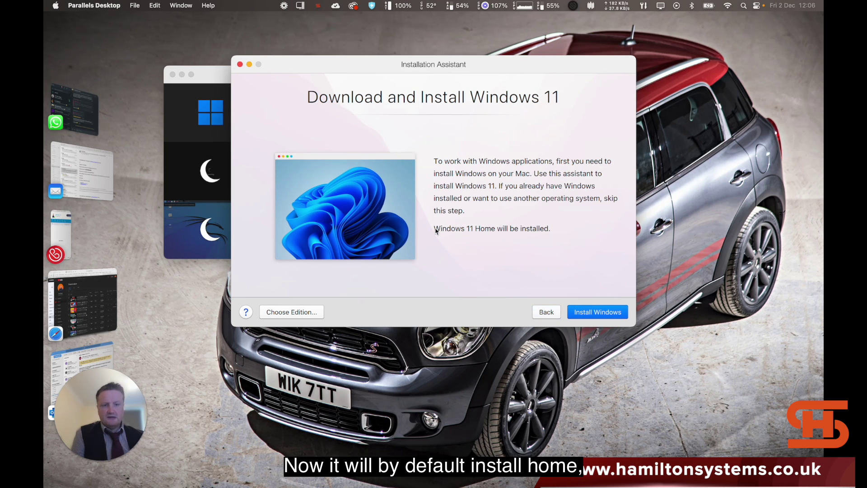
- Choose Windows 11 Pro as the edition and start installing Windows
click(301, 316)
click(302, 316)
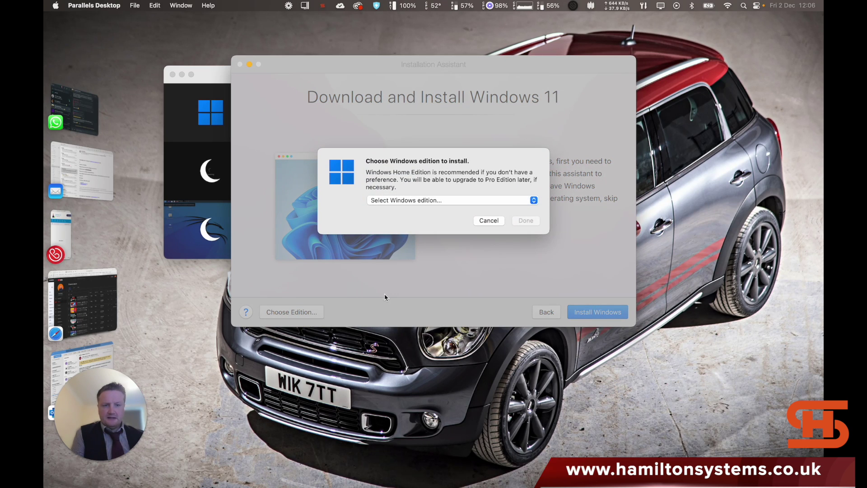
click(491, 203)
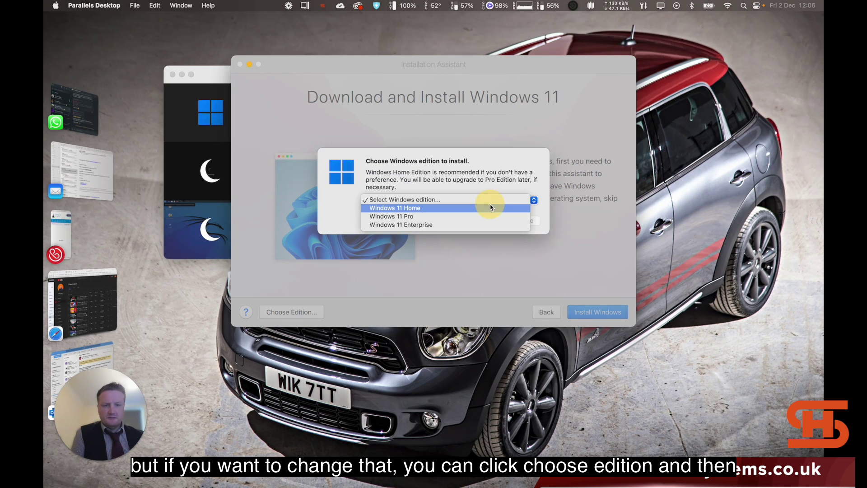
click(403, 215)
click(526, 221)
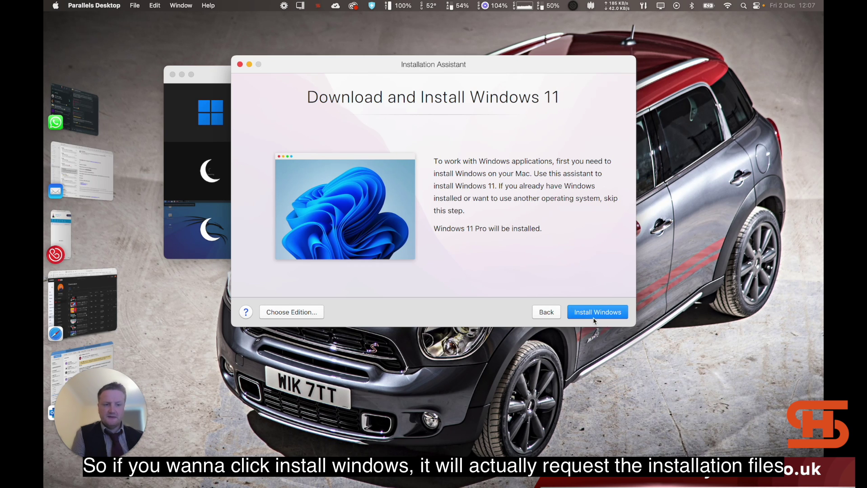
click(597, 312)
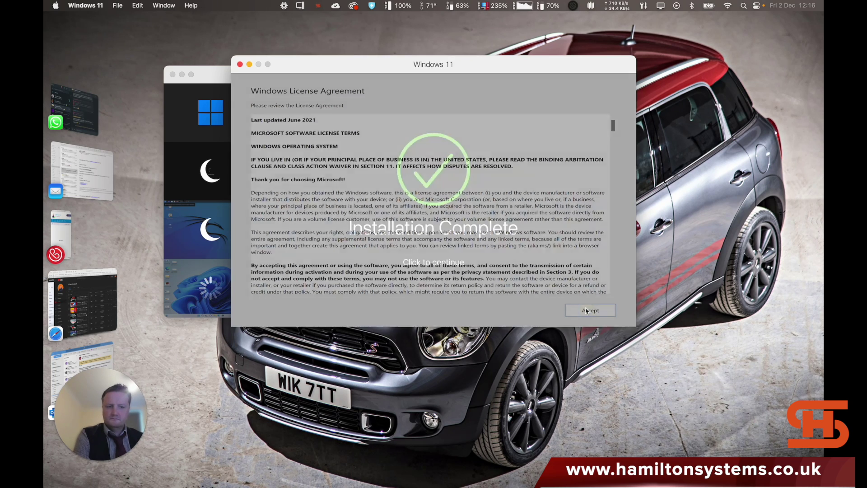
- Dismiss the installation notice, accept the Windows licence, and close the Edge welcome page
click(585, 310)
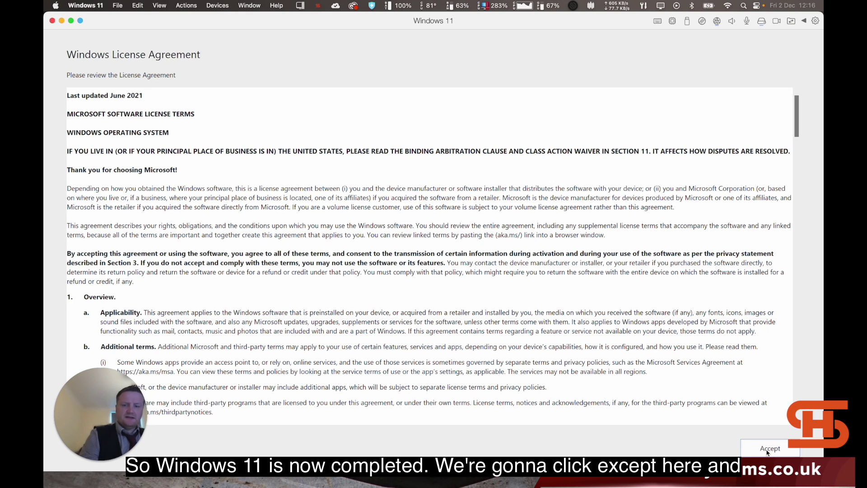
click(769, 449)
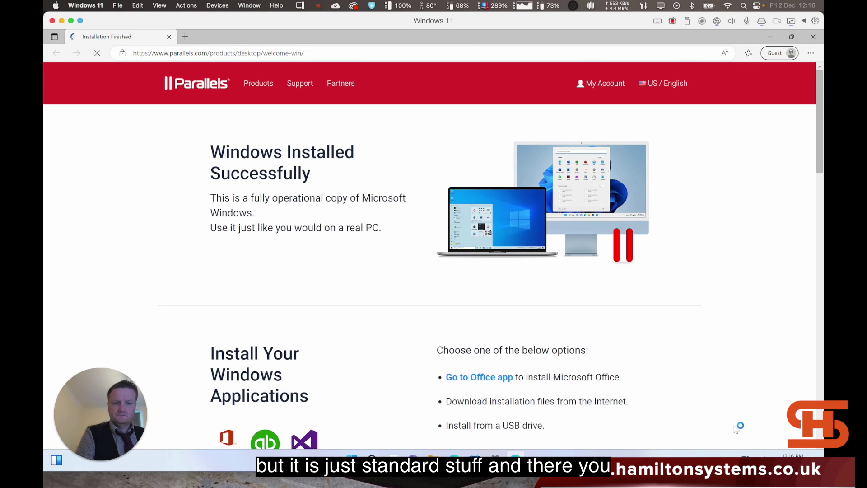
click(813, 37)
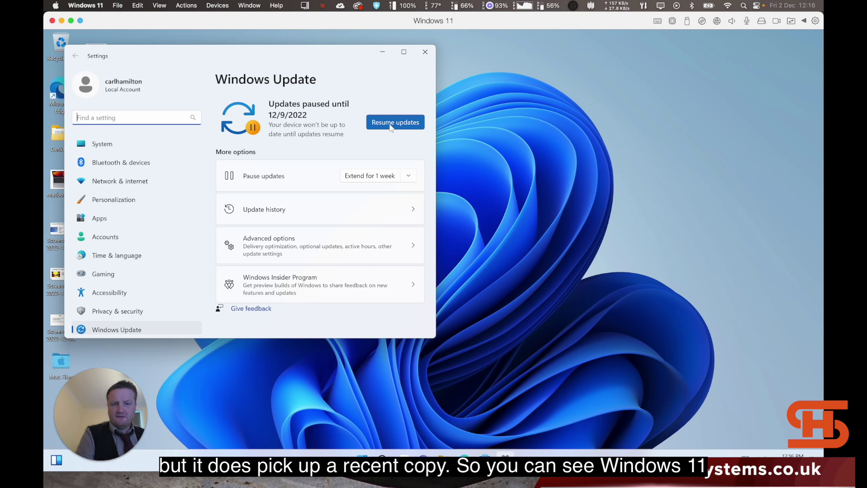
- Close the Windows Update settings and open and close the Start menu
click(424, 52)
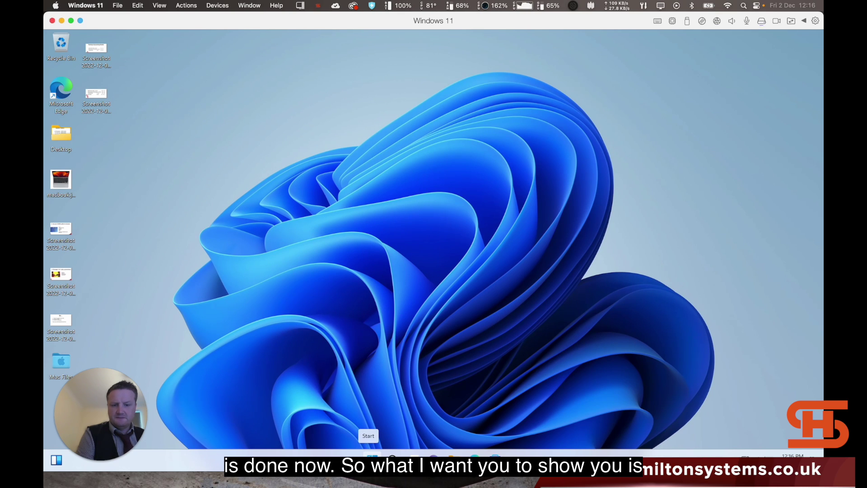
click(372, 456)
click(372, 455)
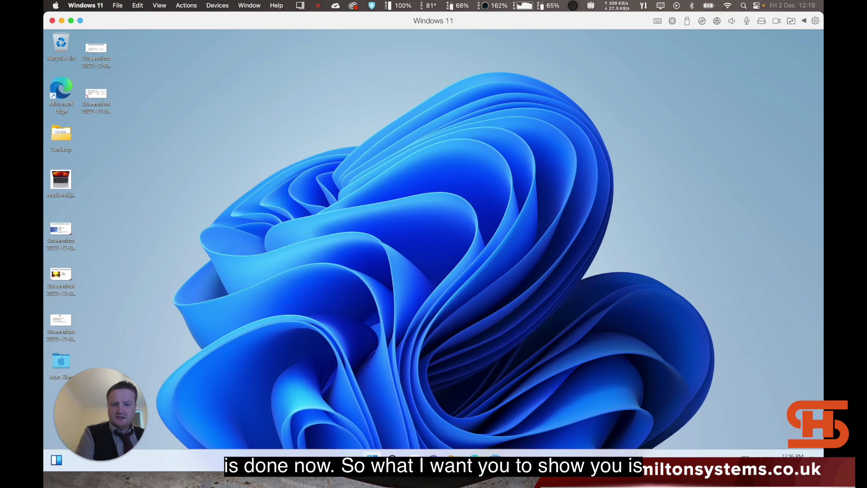
- Look through the Devices and View menus without choosing, then open the Start menu
click(223, 7)
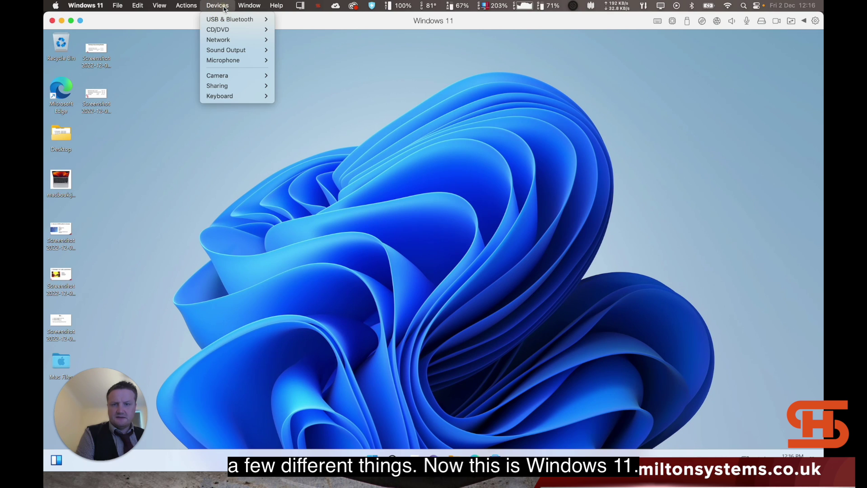
click(412, 102)
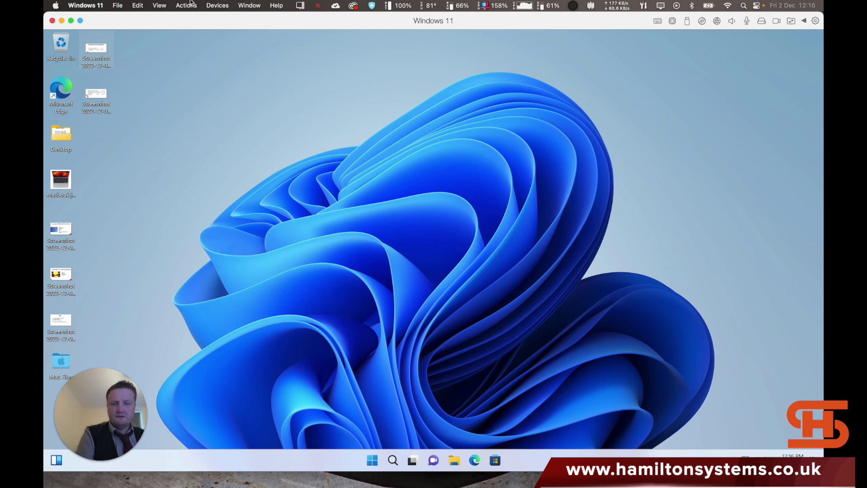
click(160, 6)
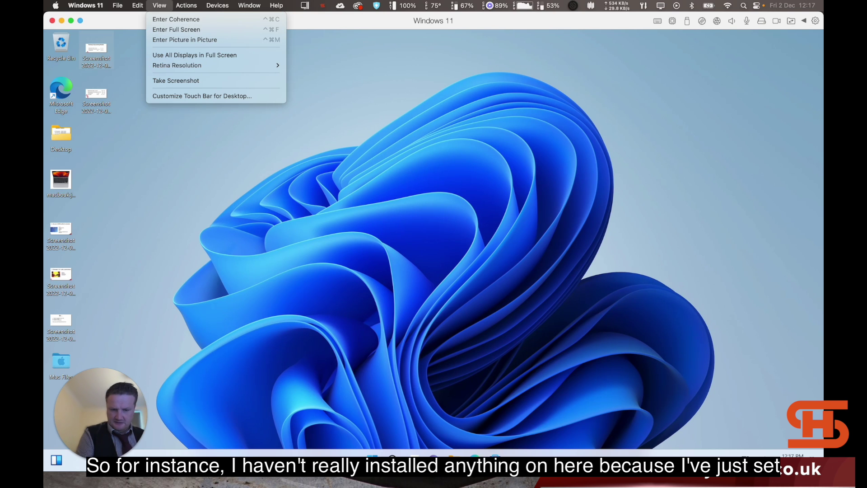
key(Escape)
click(383, 447)
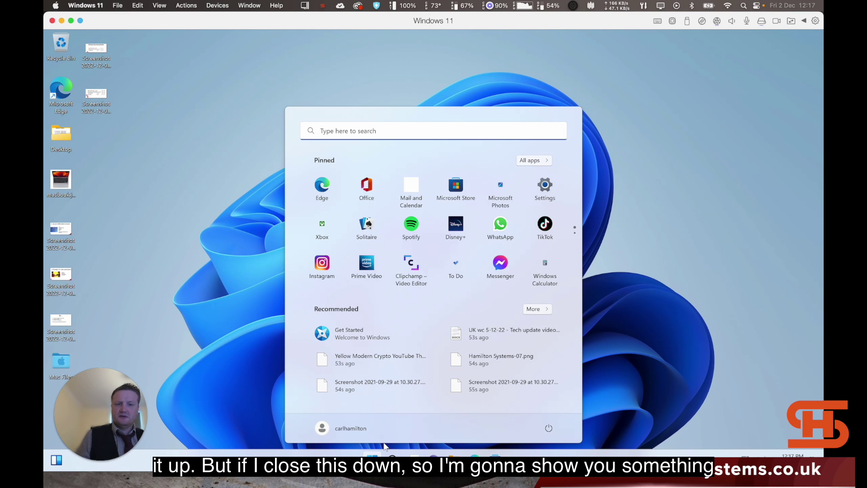
- Close Start, suspend Windows 11 via the red close button, and resume it from Control Center
mouse_move(52, 22)
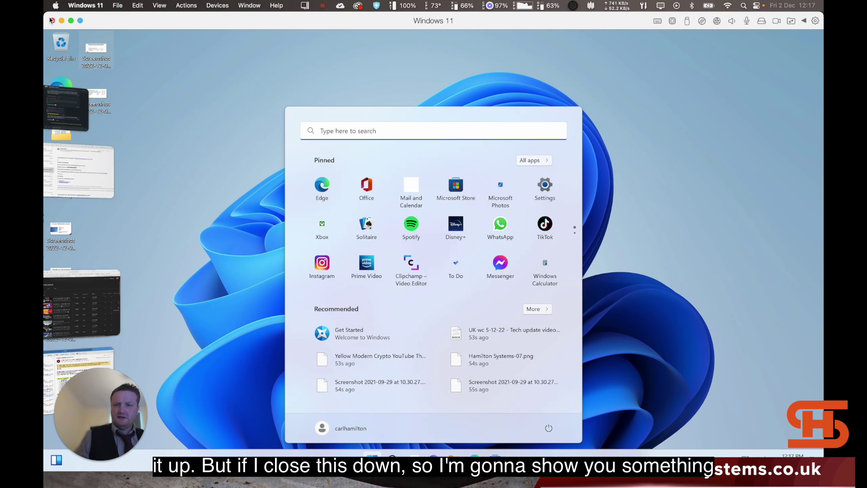
click(242, 91)
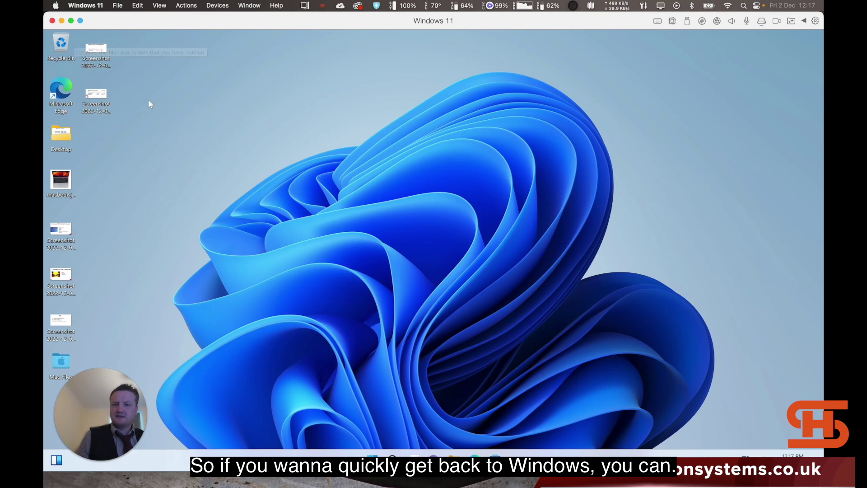
click(52, 21)
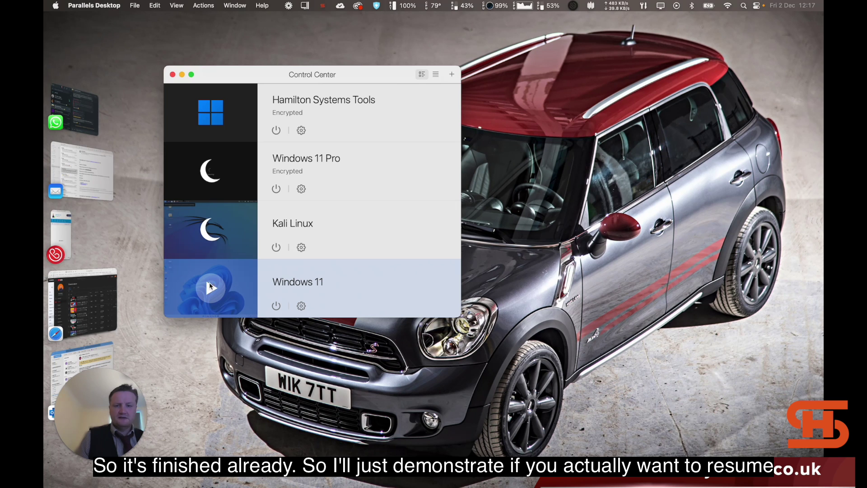
click(210, 288)
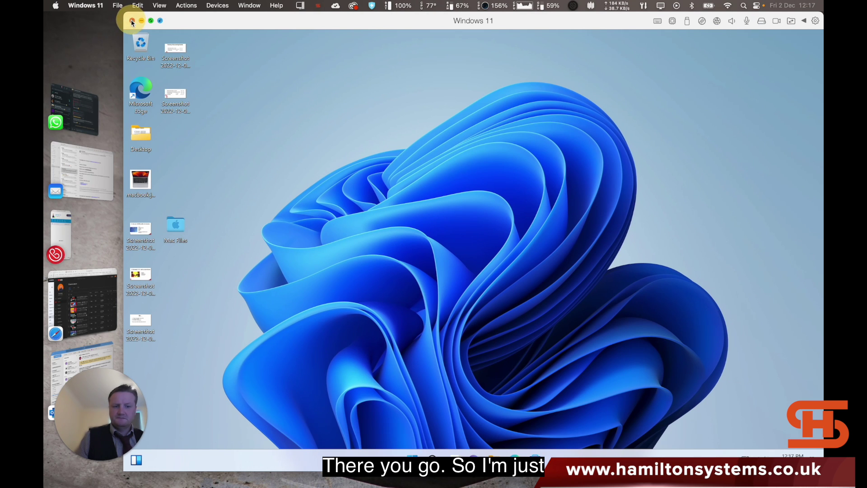
- Suspend Windows 11 again and start the Hamilton Systems Tools virtual machine
click(132, 21)
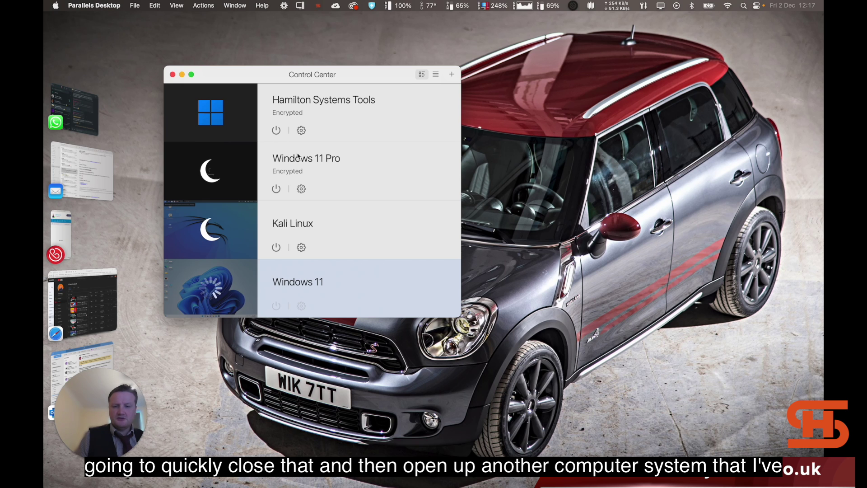
mouse_move(235, 136)
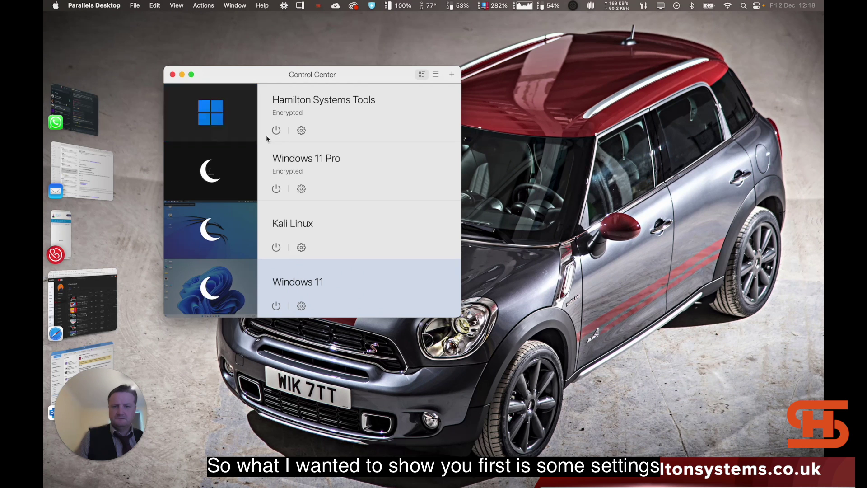
click(233, 112)
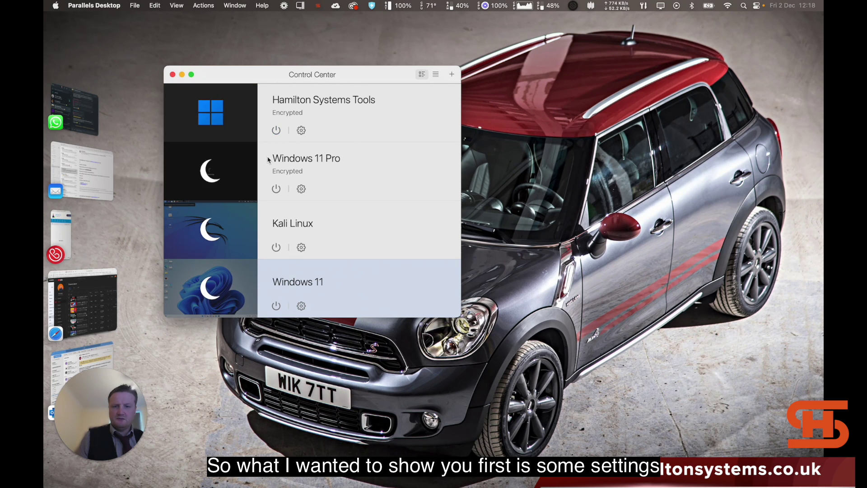
click(301, 131)
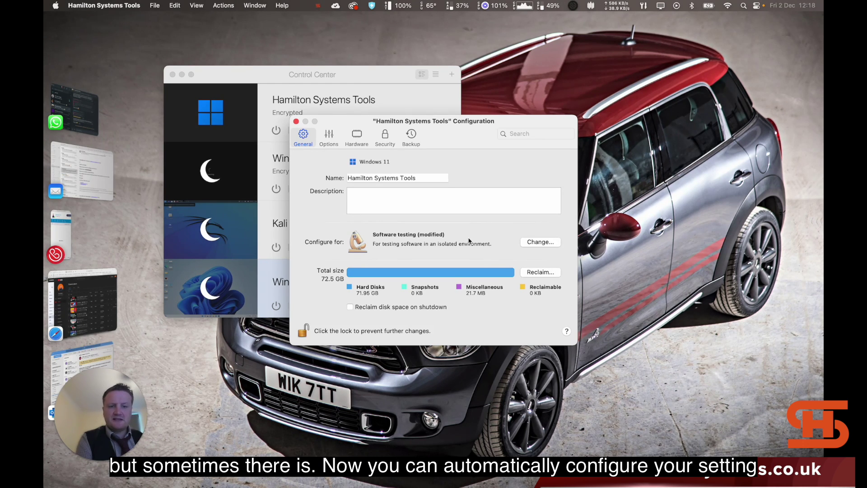
click(544, 244)
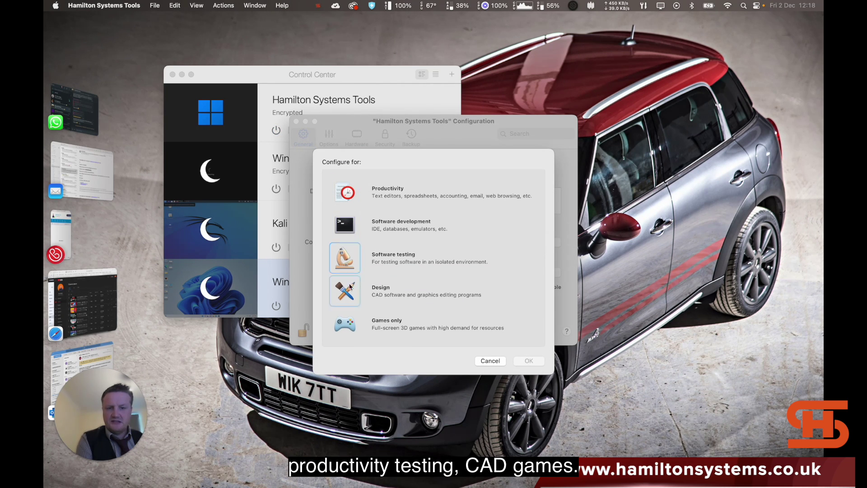
click(489, 362)
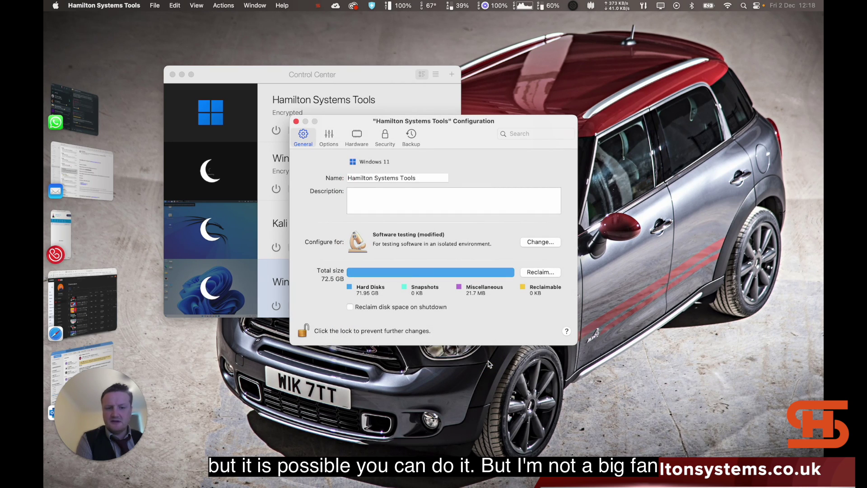
- Browse the Options pages from Startup and Shutdown through Picture in Picture to Web & Email
click(330, 139)
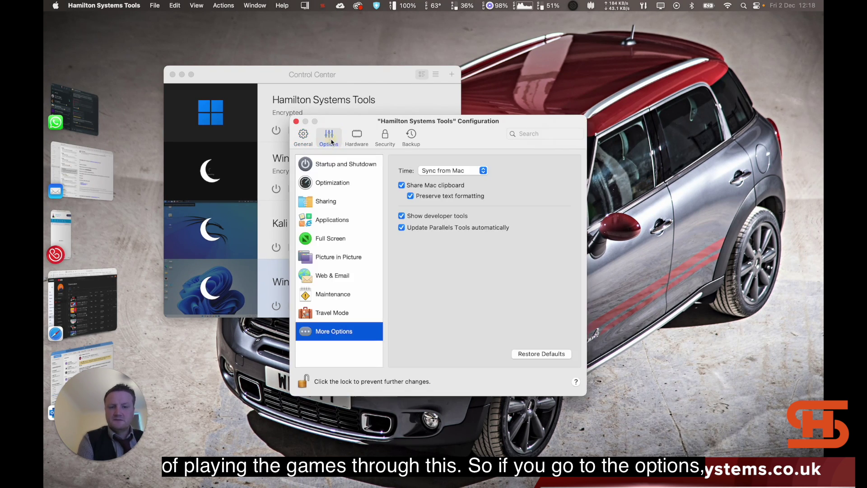
click(345, 164)
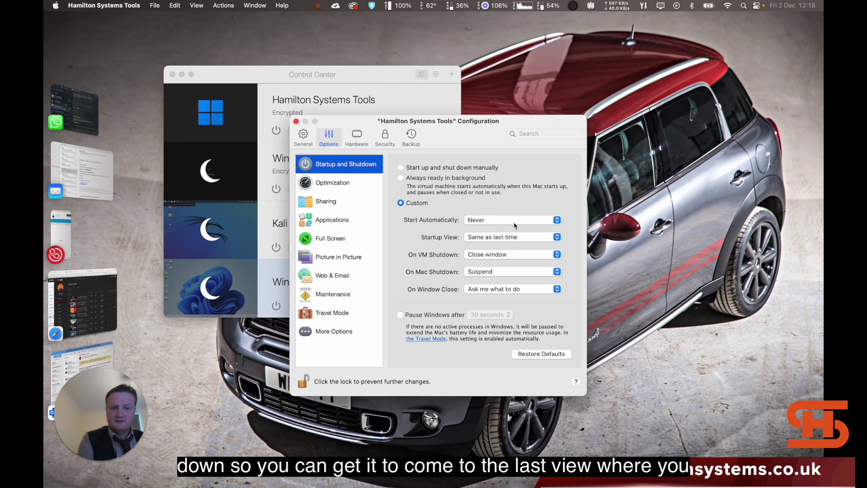
click(334, 183)
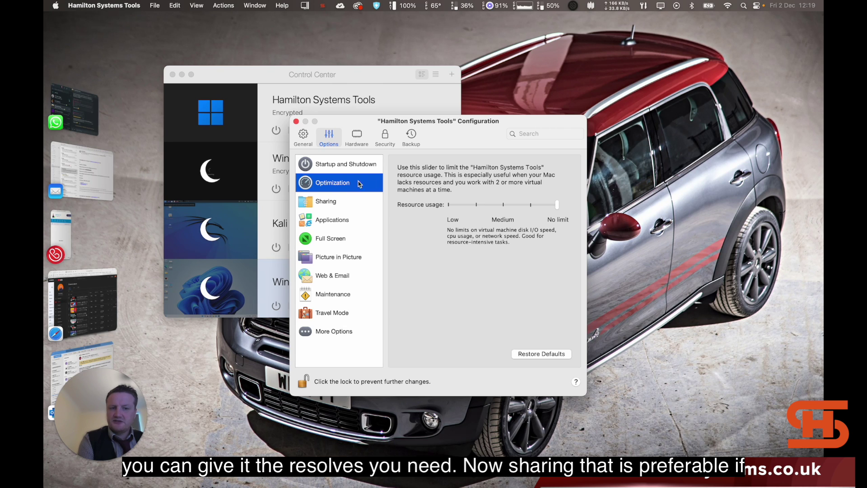
click(332, 202)
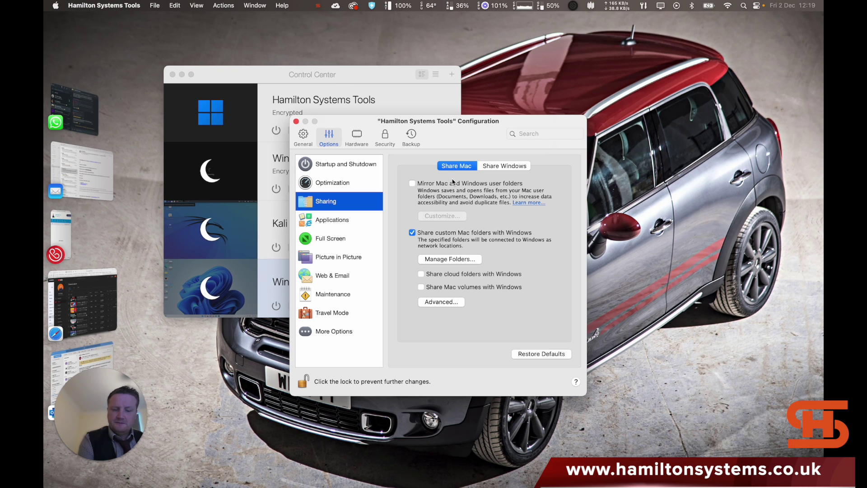
click(298, 221)
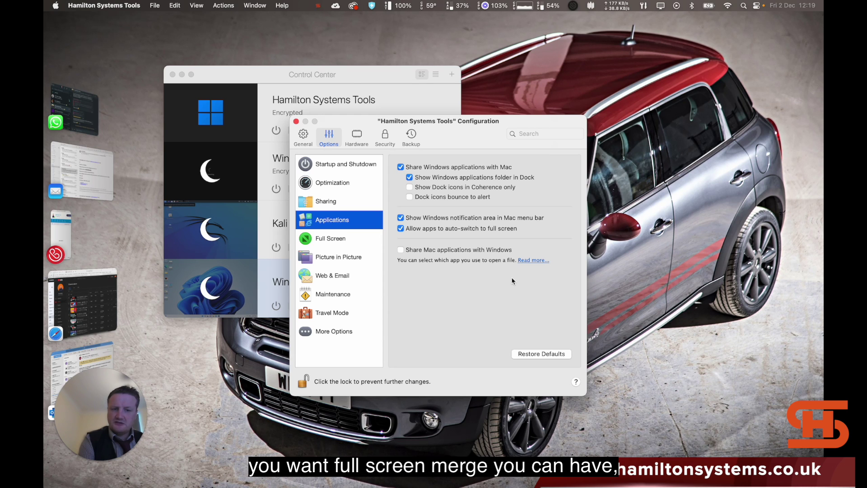
click(340, 240)
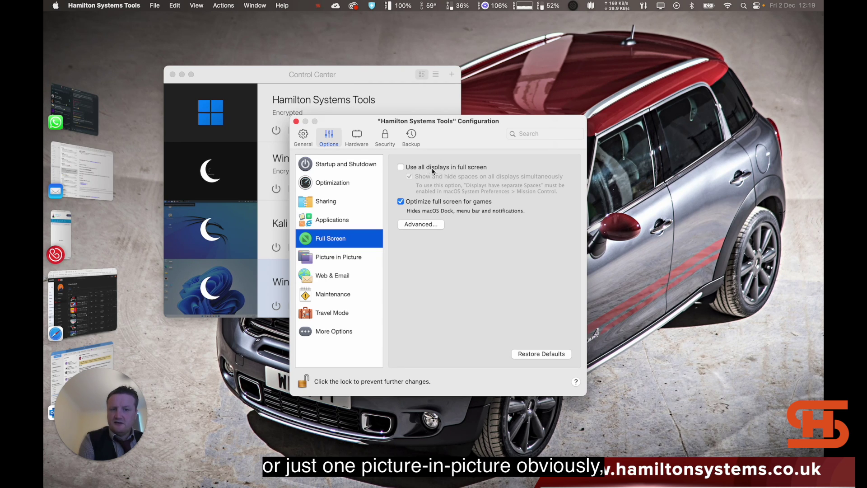
click(324, 261)
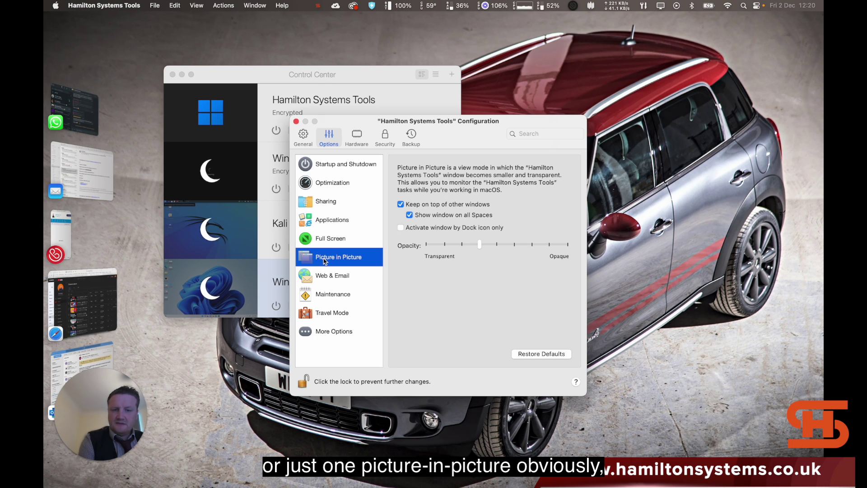
click(350, 279)
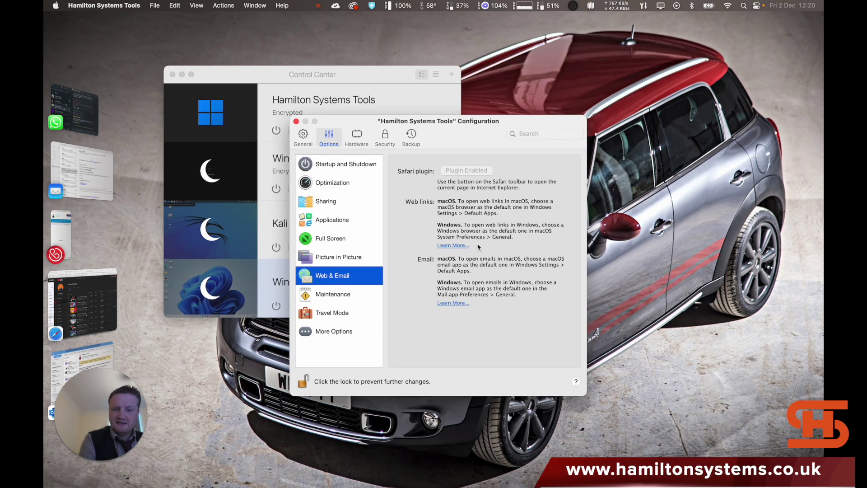
- View the Maintenance, Travel Mode and More Options settings pages
click(334, 294)
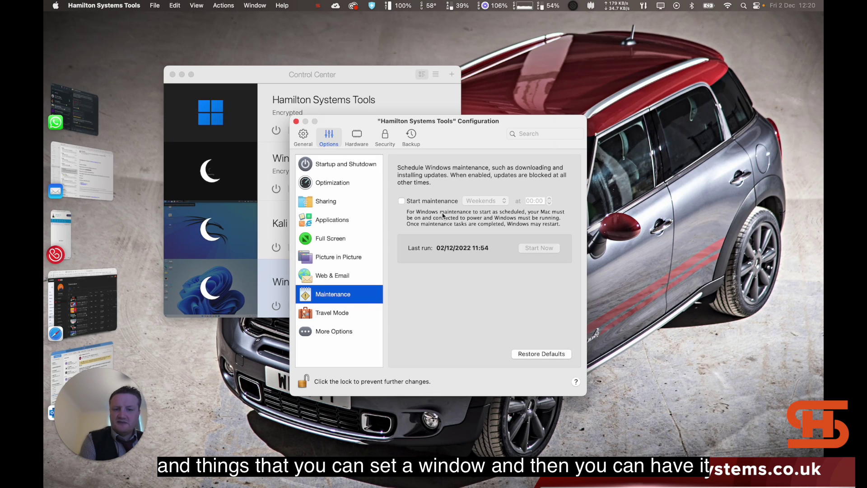
click(348, 313)
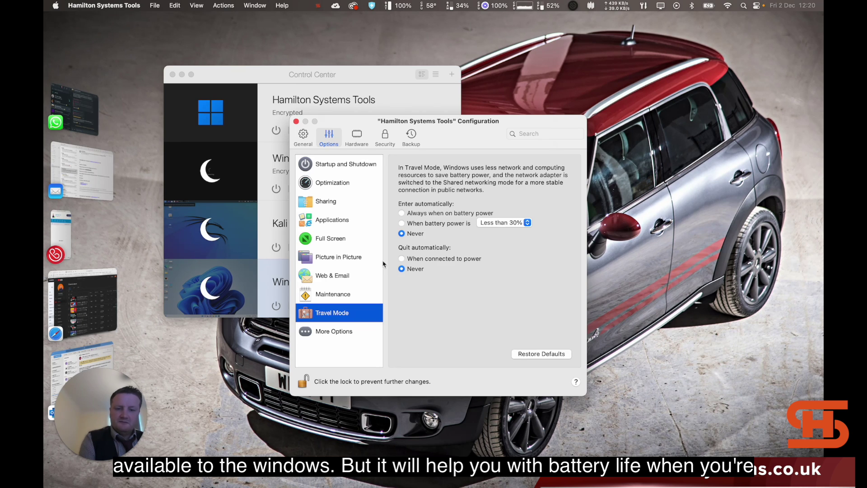
click(342, 332)
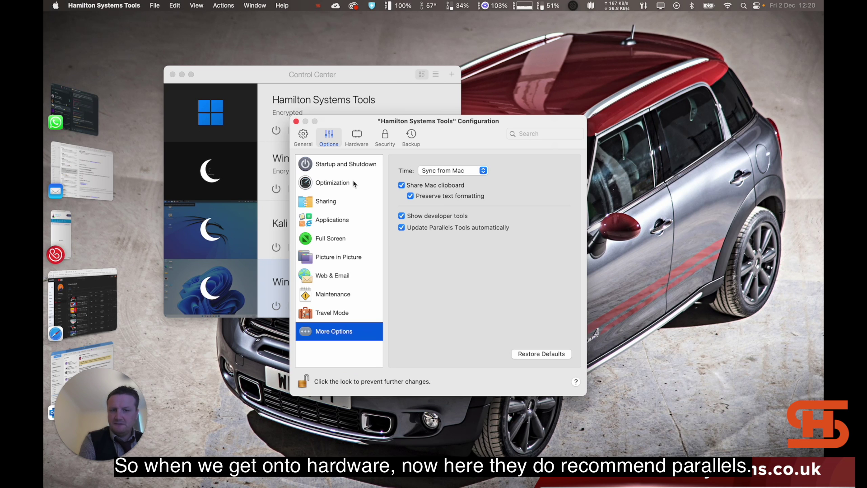
- Switch CPU & Memory to Manual and inspect the processor and memory choices, keeping 2 and 4 GB
click(358, 134)
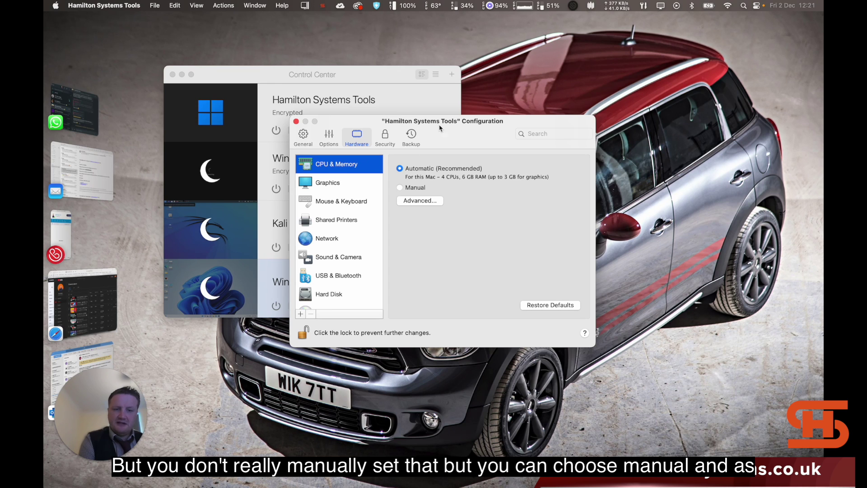
click(419, 190)
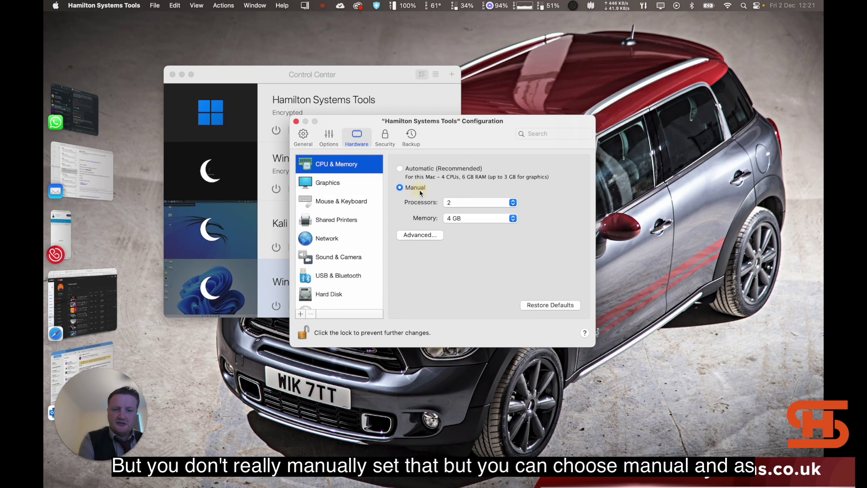
click(472, 203)
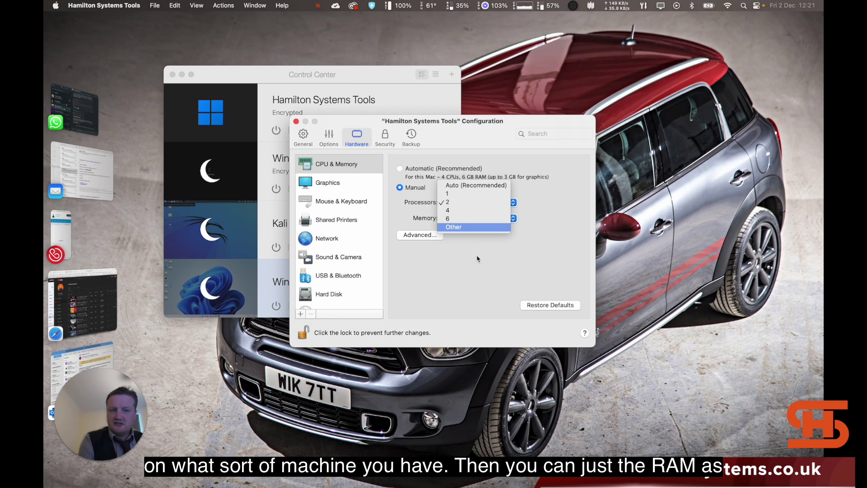
click(482, 265)
click(482, 218)
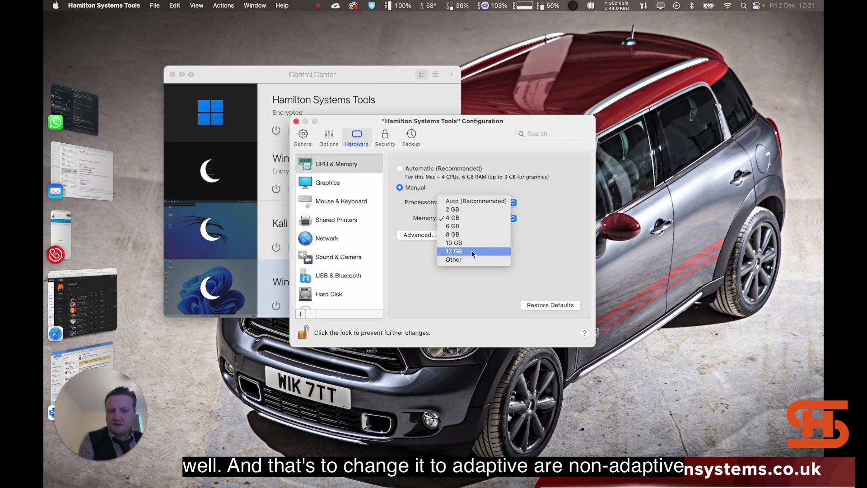
click(407, 208)
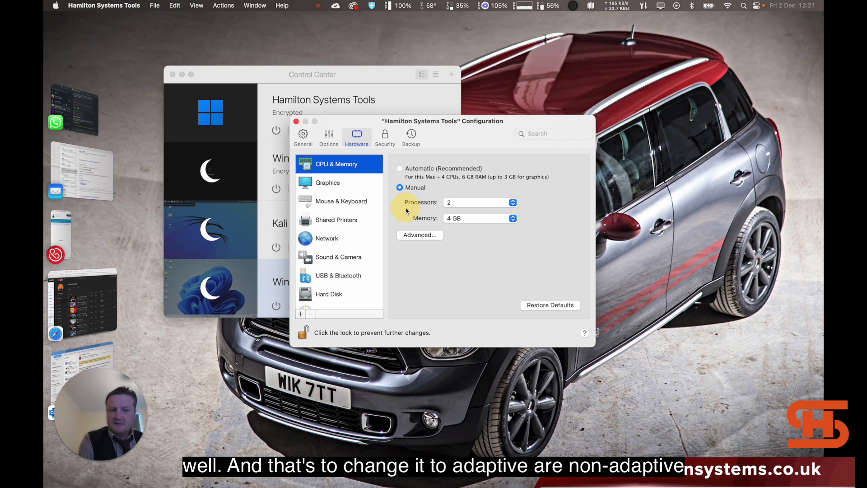
- Cancel the advanced CPU settings, return CPU & Memory to Automatic, and view Graphics
click(411, 235)
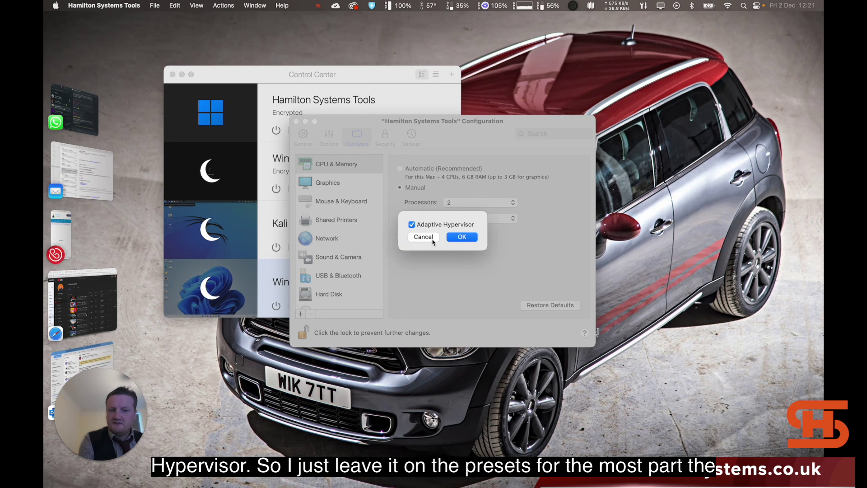
click(423, 237)
click(412, 170)
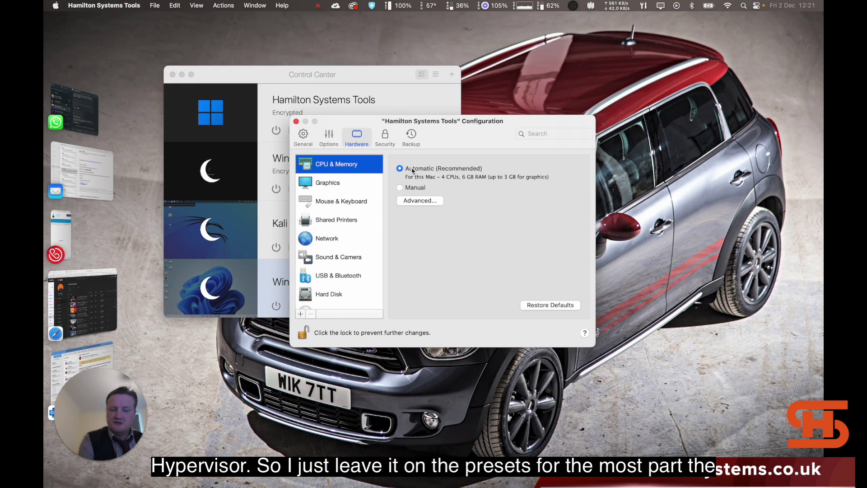
click(330, 183)
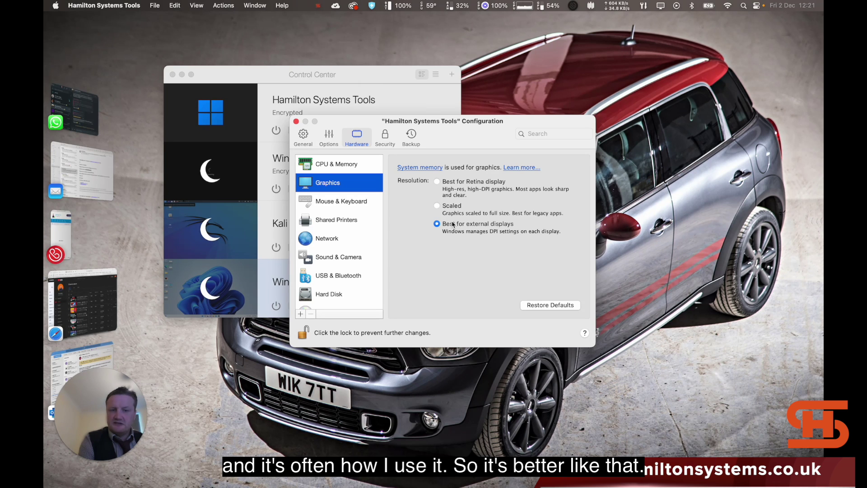
- Review the Mouse & Keyboard, Shared Printers and Network settings pages
click(332, 206)
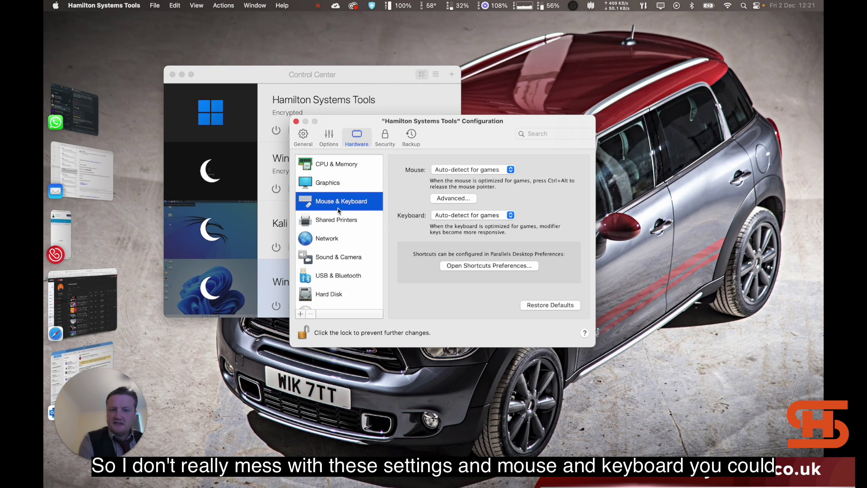
click(337, 218)
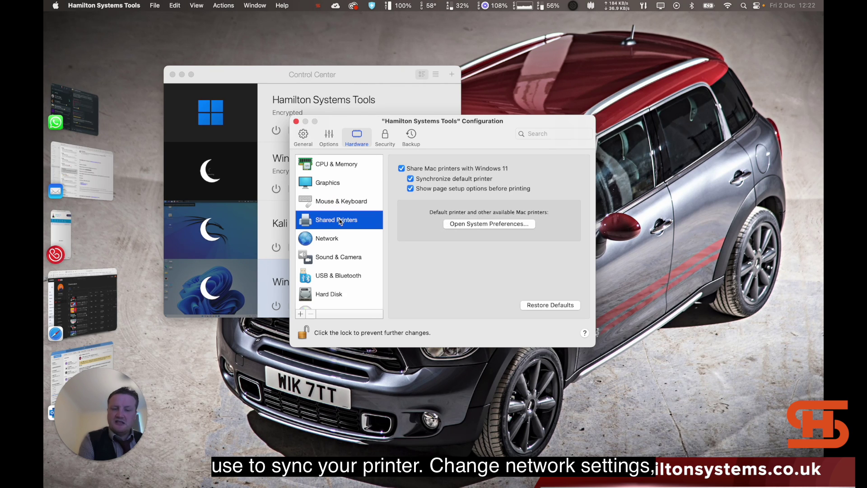
click(329, 238)
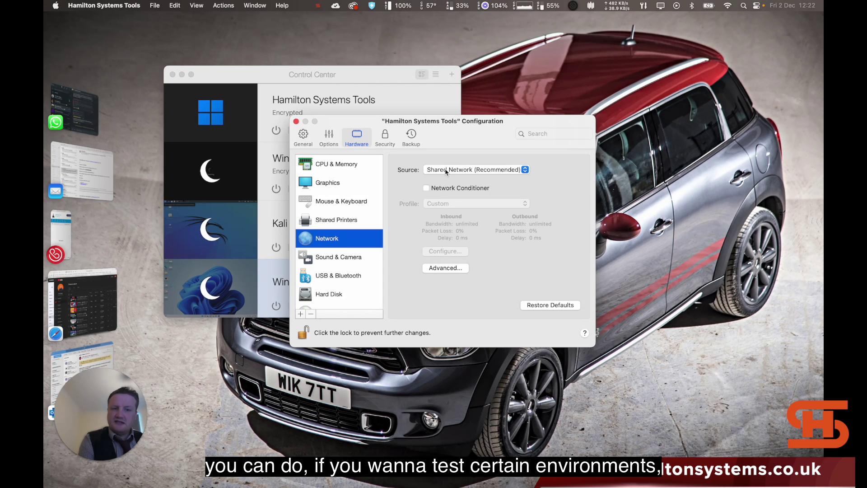
- Turn Network Conditioner on, check its profiles keeping Custom, then switch it back off
click(455, 189)
click(460, 205)
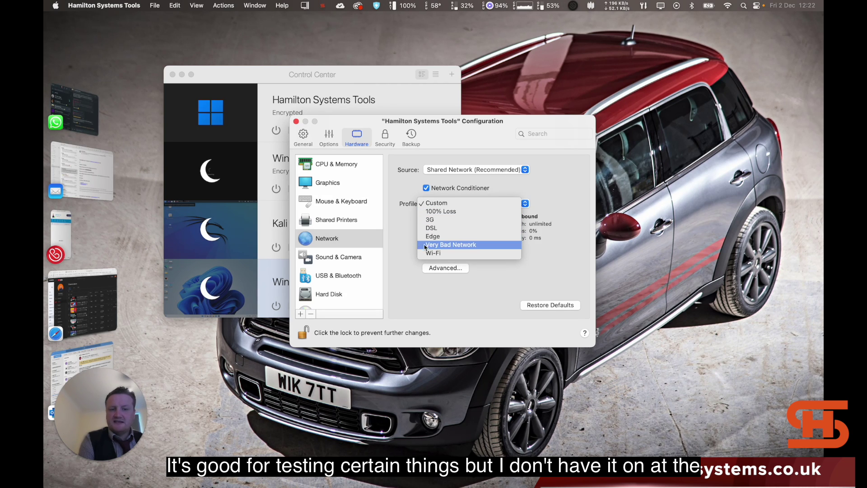
click(400, 238)
click(436, 191)
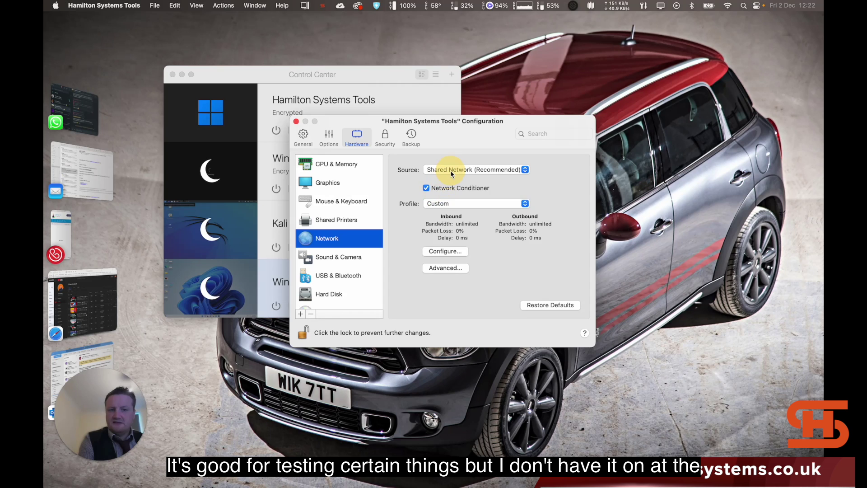
click(440, 187)
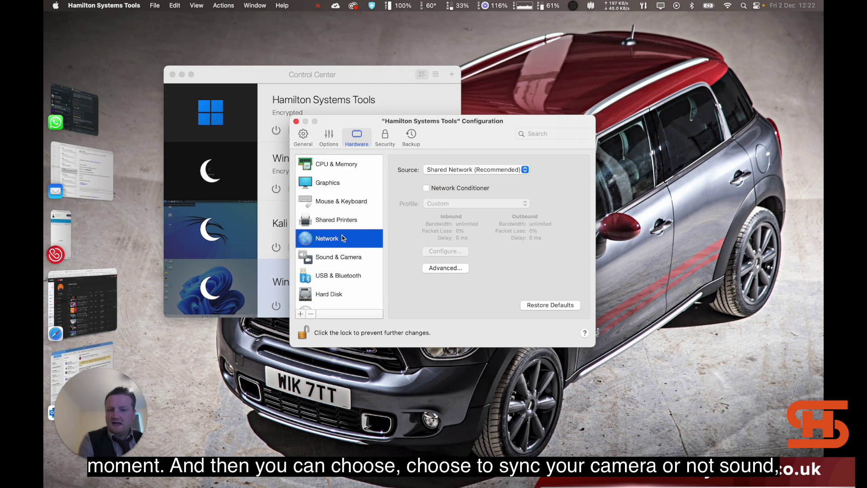
- Browse Sound & Camera and USB & Bluetooth, ending on Hard Disk showing 256 GB capacity
click(343, 258)
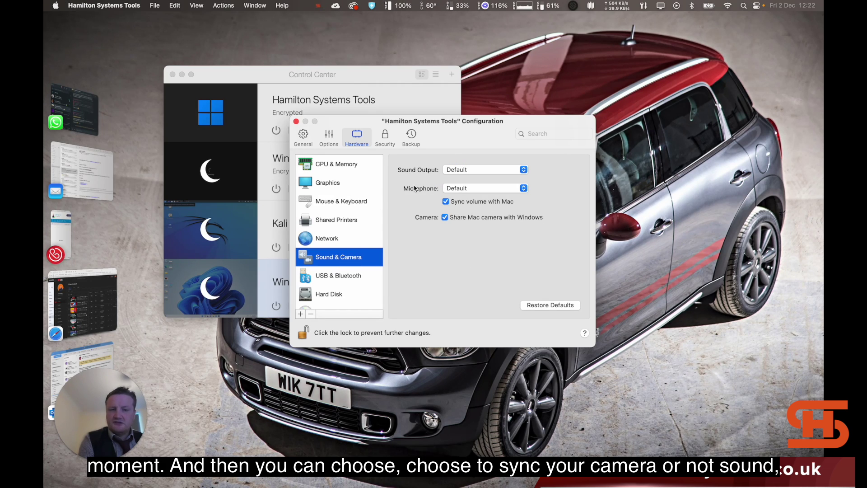
click(336, 274)
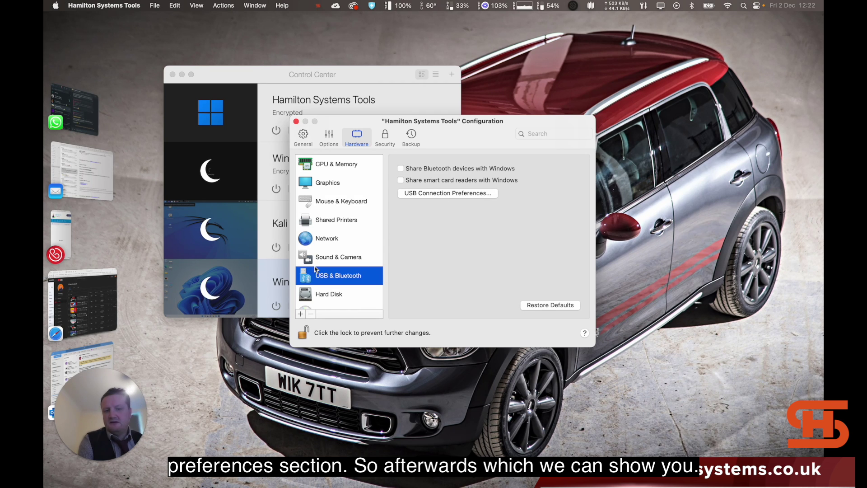
scroll(329, 273, down, 3)
click(329, 246)
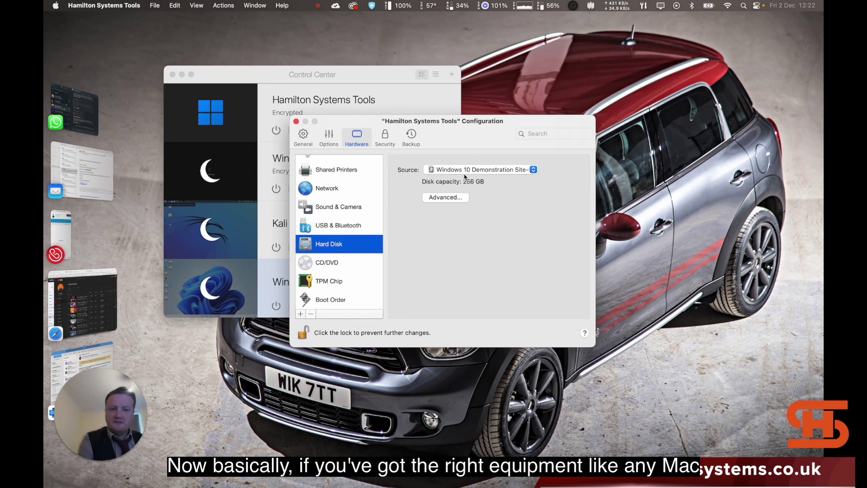
- Review hard disk advanced properties, leave CD/DVD disconnected, and check TPM Chip and Boot Order
click(449, 198)
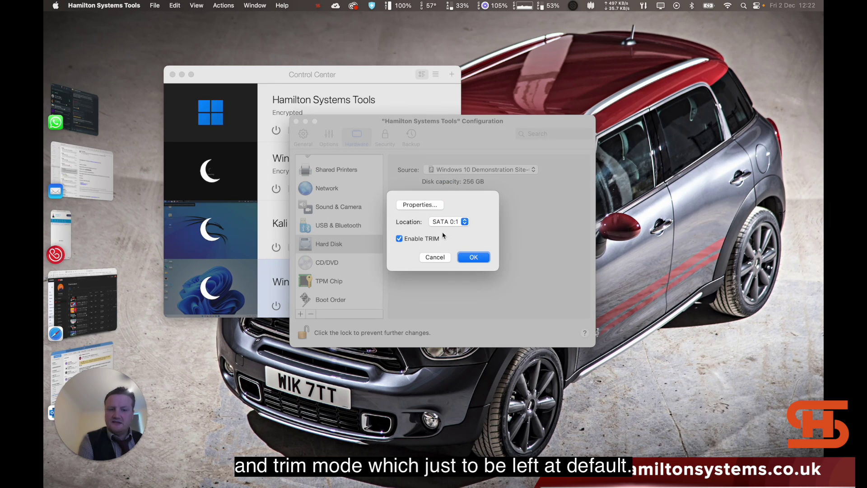
click(434, 257)
click(340, 263)
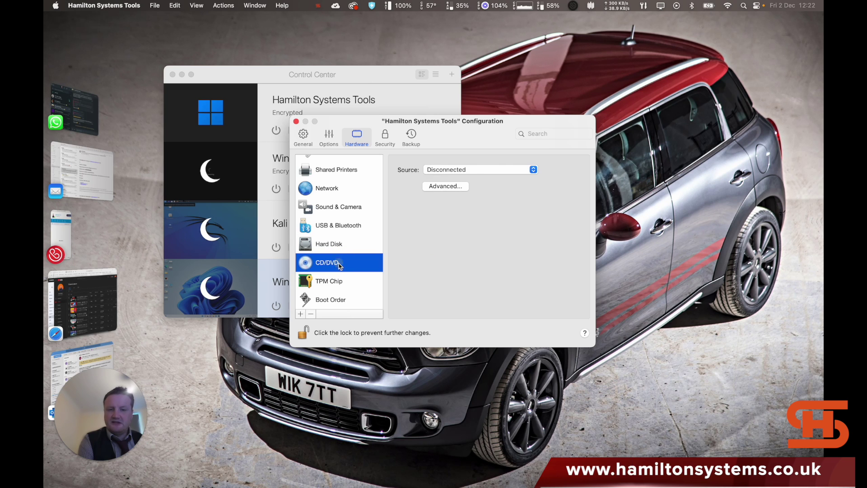
click(450, 170)
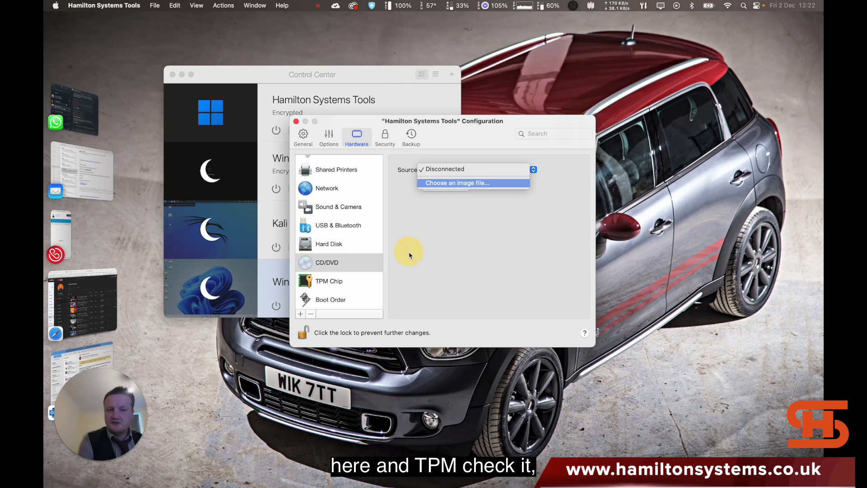
click(354, 284)
click(355, 284)
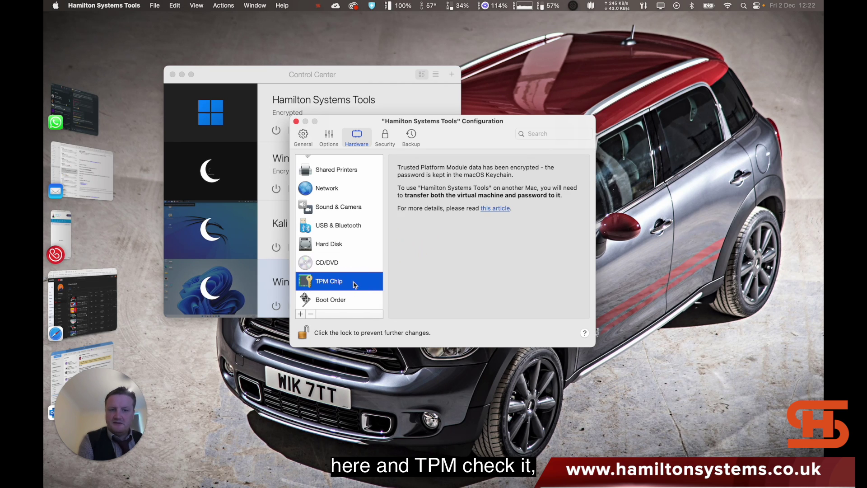
click(329, 300)
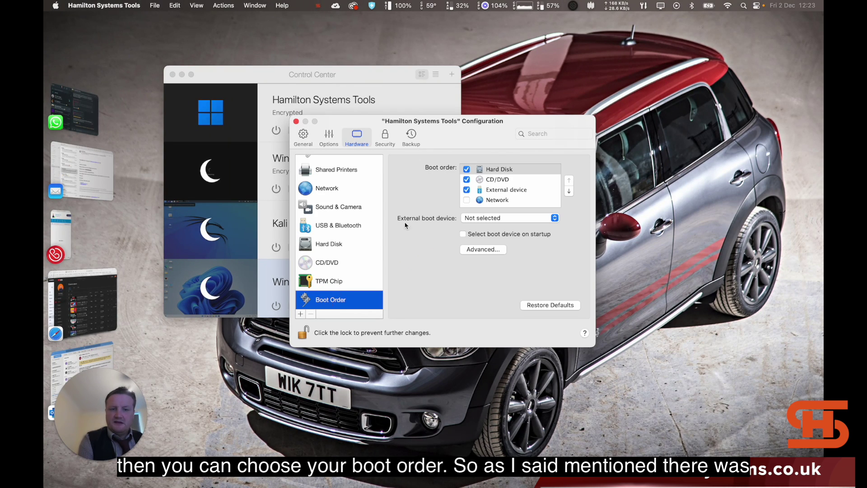
- Close the VM configuration and open General Preferences, viewing the Dock icons choices
click(296, 121)
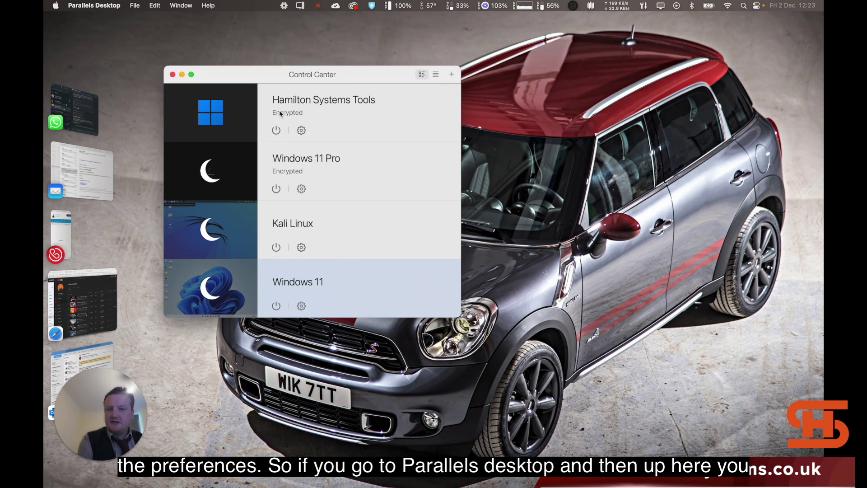
click(251, 75)
click(109, 5)
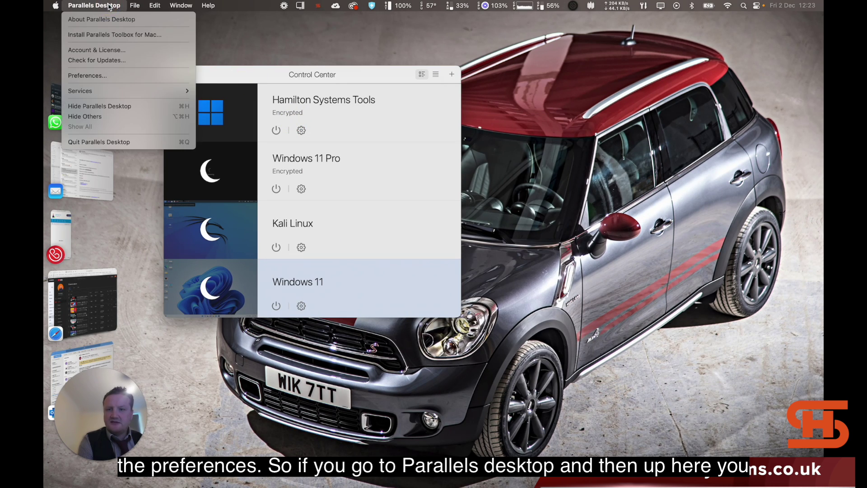
click(101, 76)
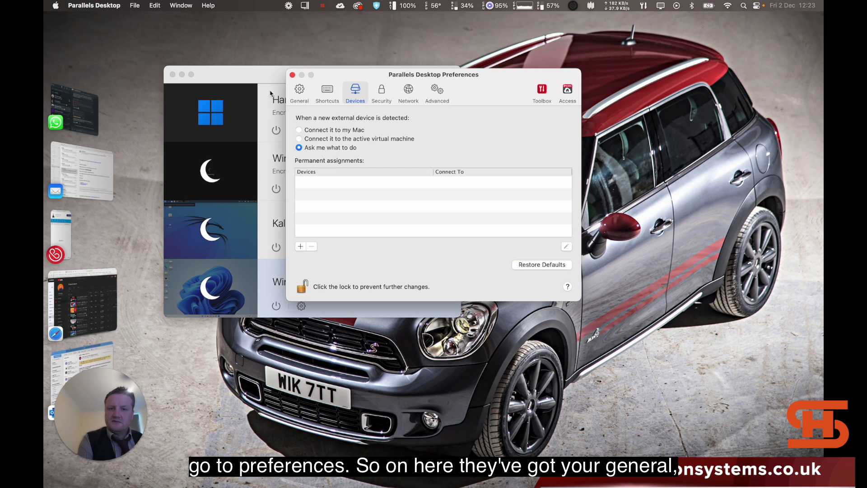
click(311, 94)
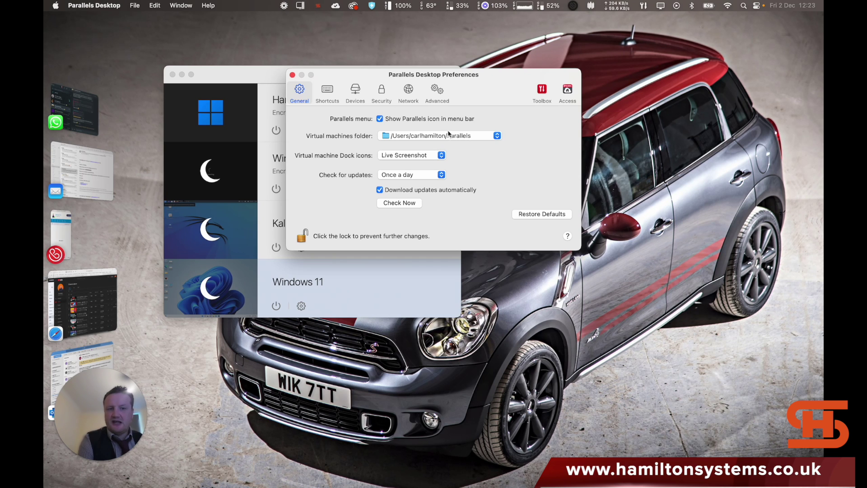
click(441, 155)
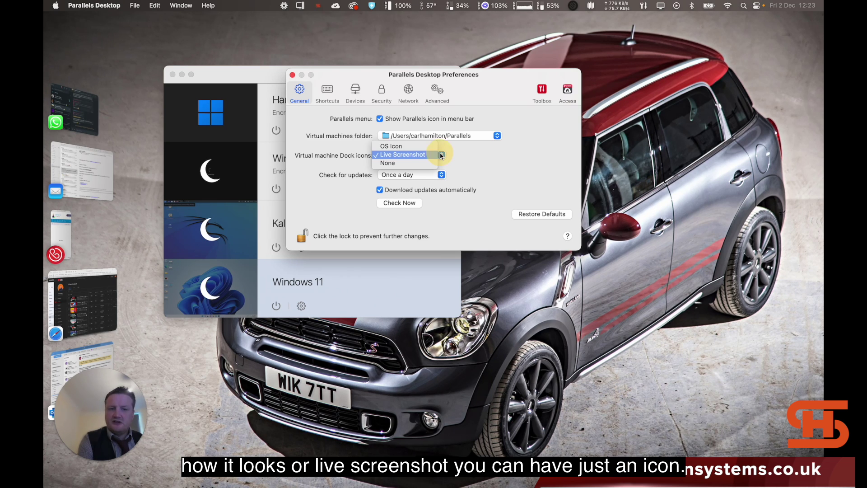
- Keep Live Screenshot, review Windows 11 Pro shortcuts including Ctrl+Alt+Delete, then view Devices preferences
click(404, 154)
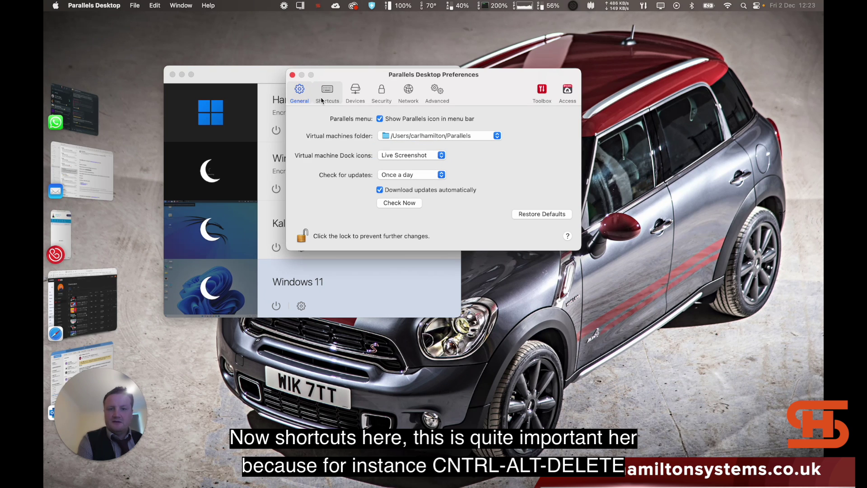
click(322, 100)
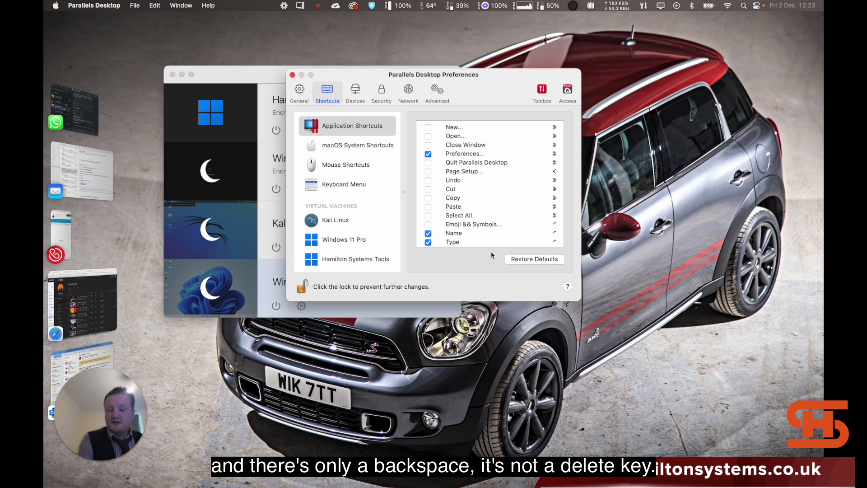
scroll(474, 205, down, 10)
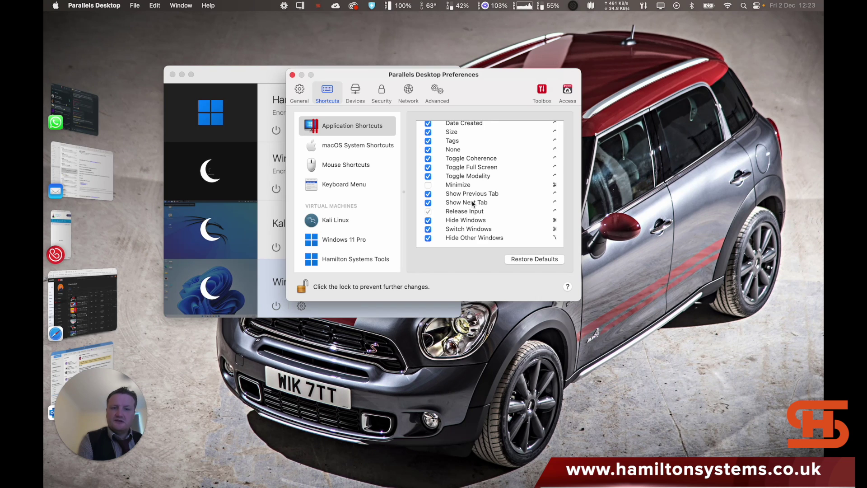
click(341, 242)
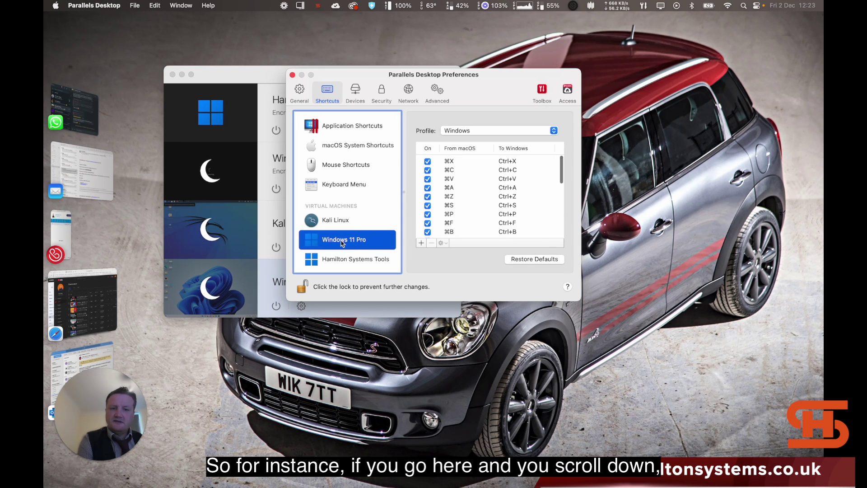
scroll(513, 218, down, 5)
scroll(513, 218, down, 5)
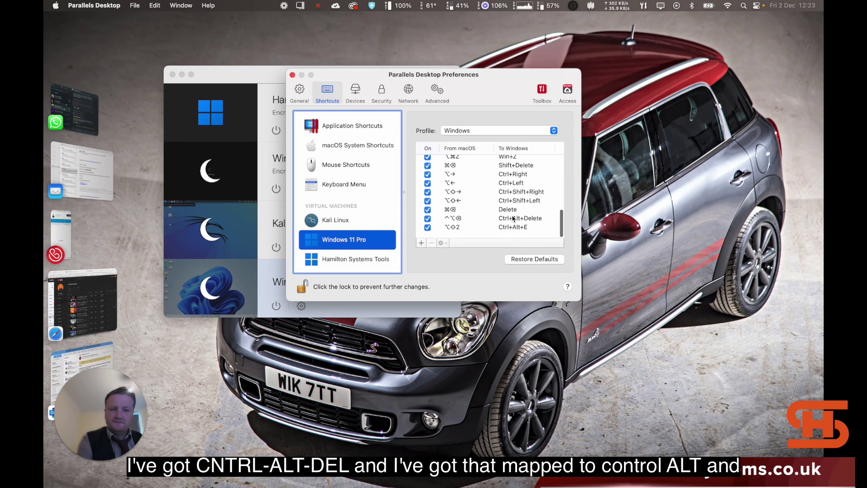
click(474, 220)
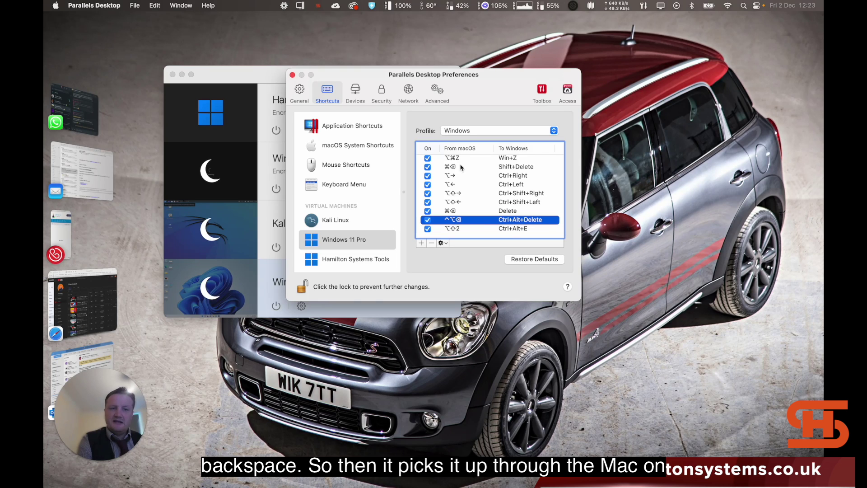
click(354, 98)
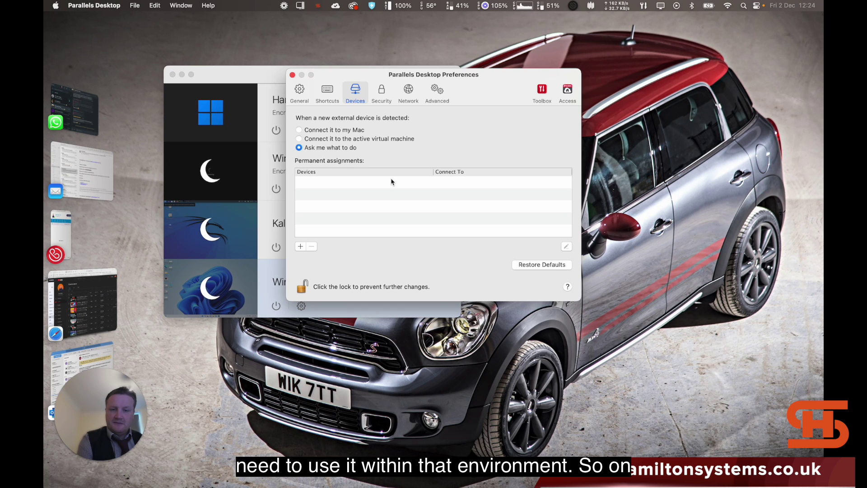
- Browse the Security, Network, Advanced, Toolbox and Access preferences, then close Preferences
click(387, 106)
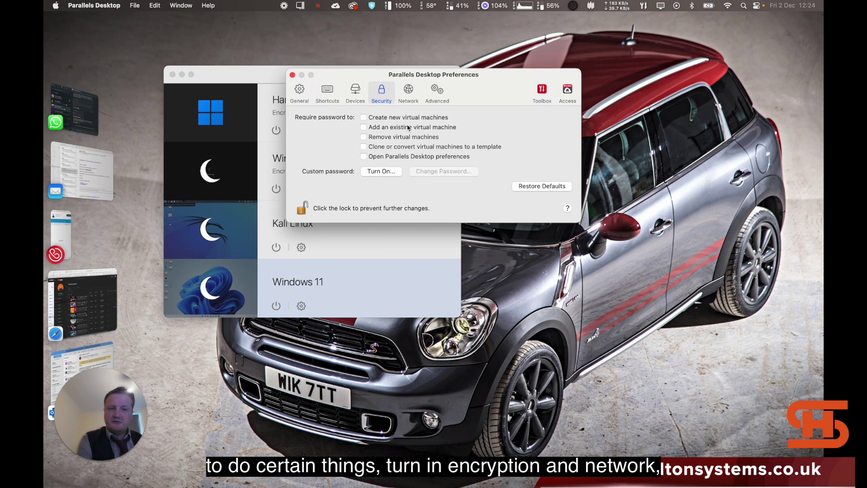
click(409, 94)
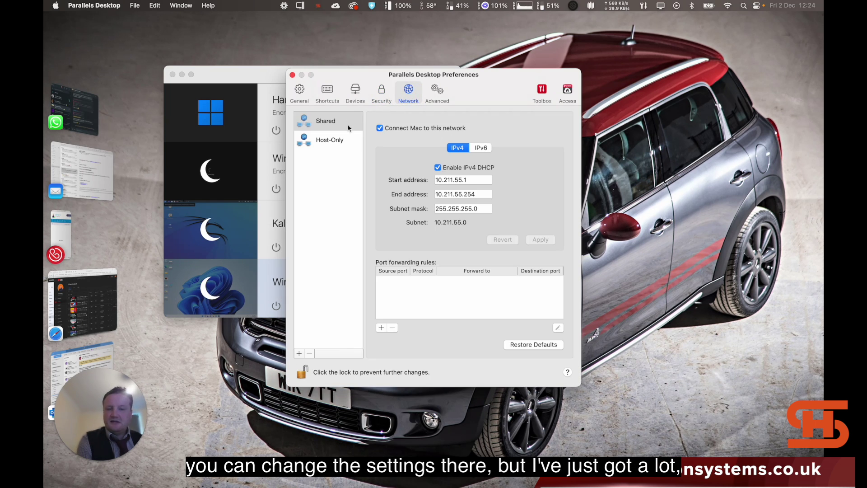
click(437, 93)
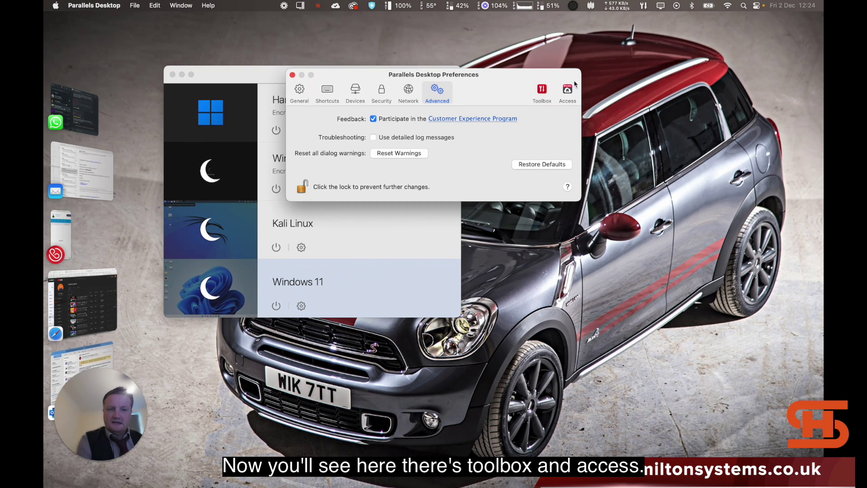
click(544, 92)
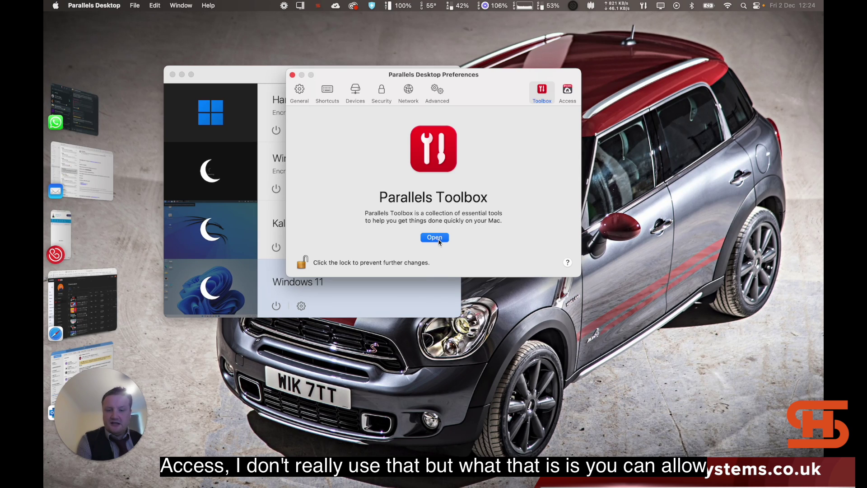
click(566, 90)
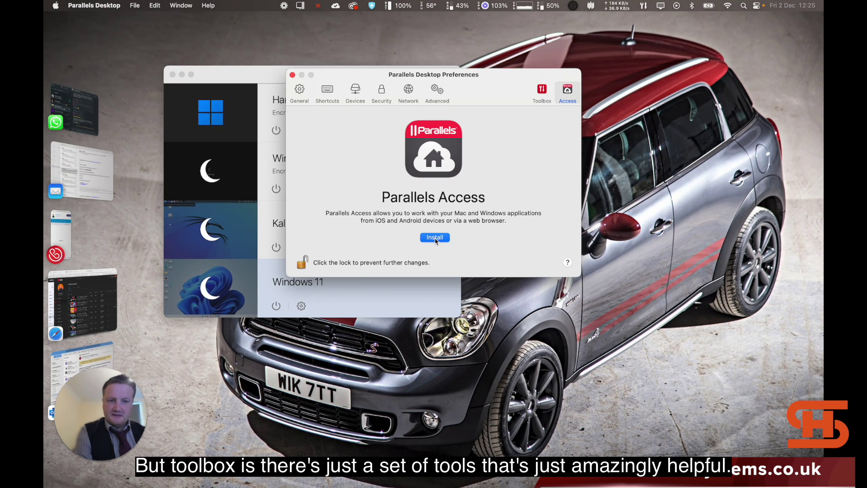
click(541, 93)
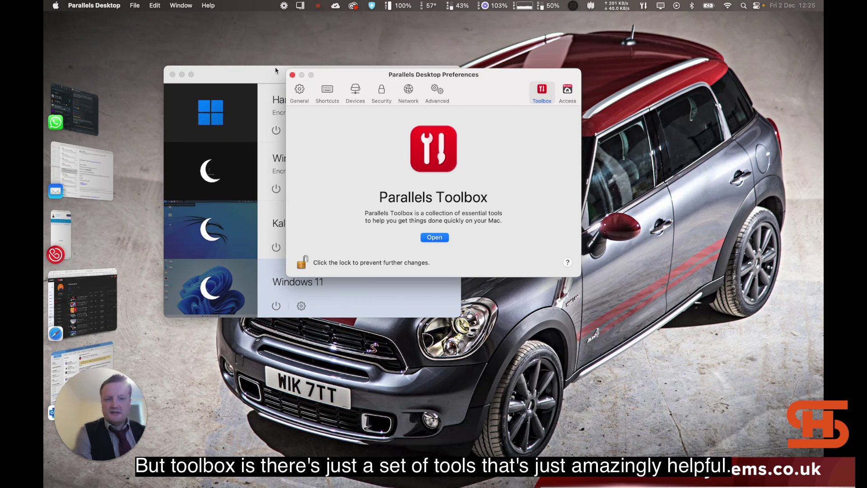
click(293, 75)
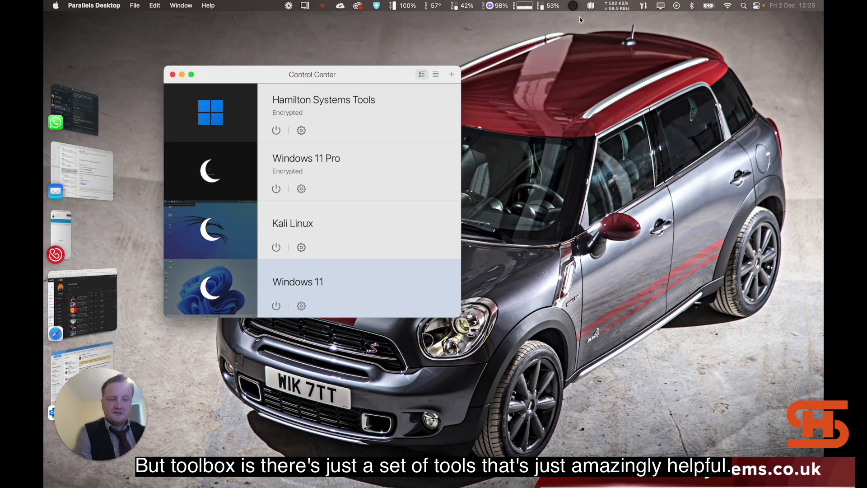
- Open Parallels Toolbox and list all tools in its Library
click(644, 6)
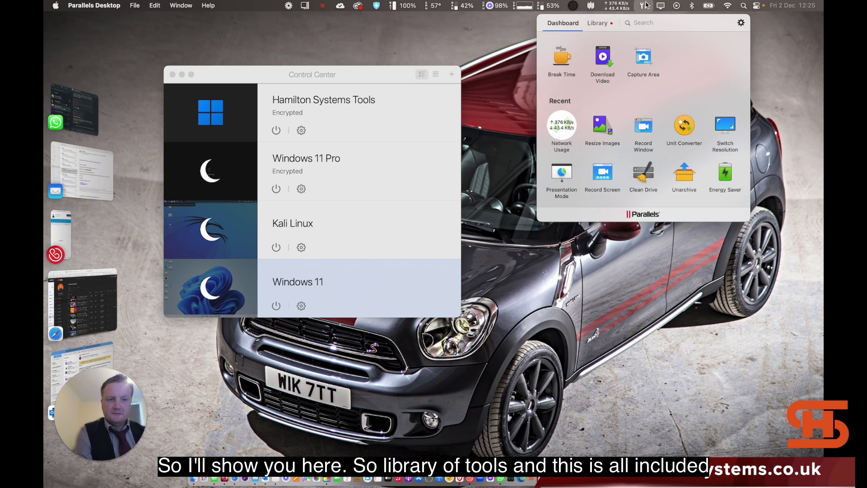
click(599, 23)
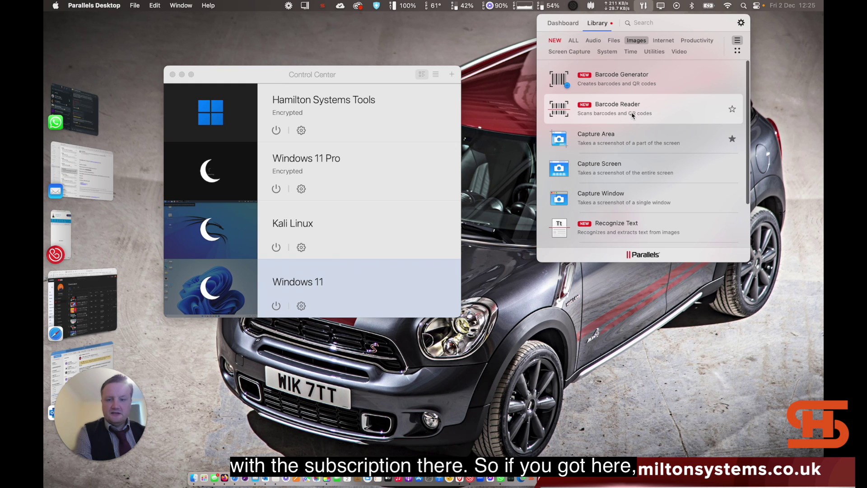
scroll(637, 145, down, 3)
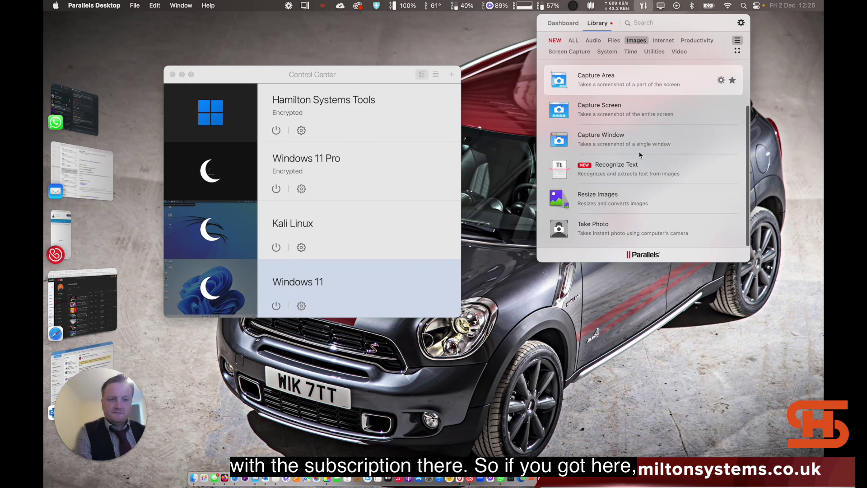
scroll(638, 151, up, 3)
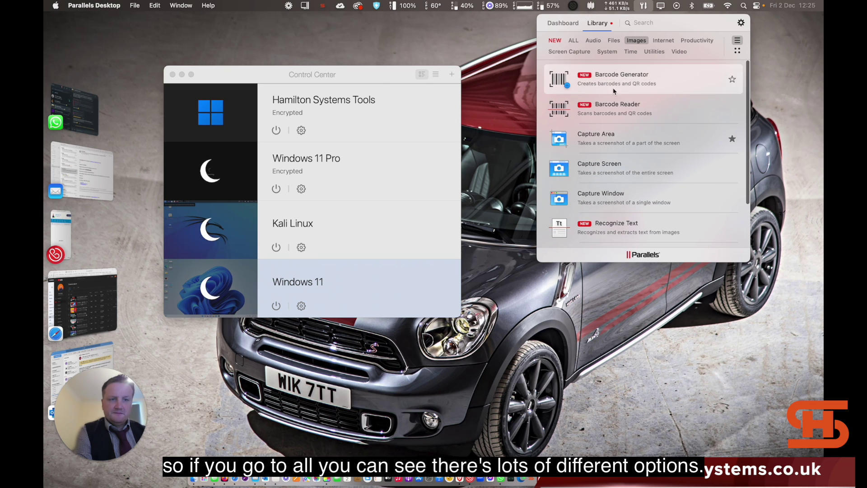
click(574, 41)
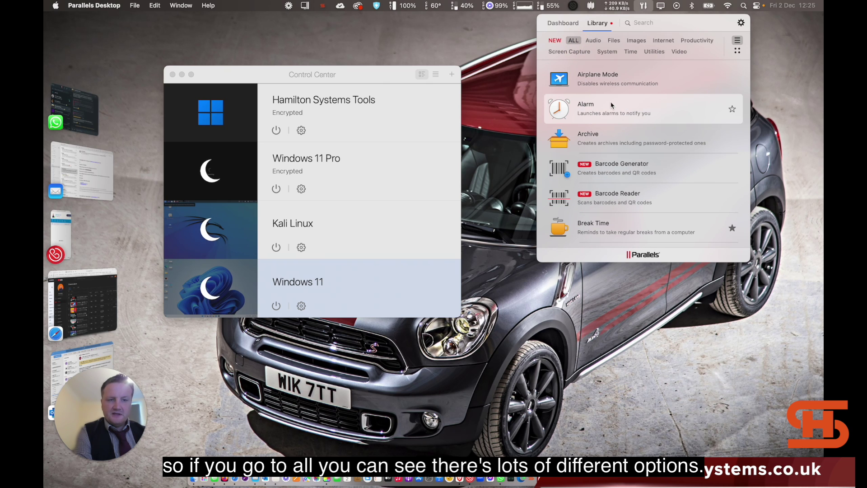
- Scroll through the full Toolbox tool list, closing and reopening the panel
scroll(612, 106, down, 1)
scroll(611, 103, down, 1)
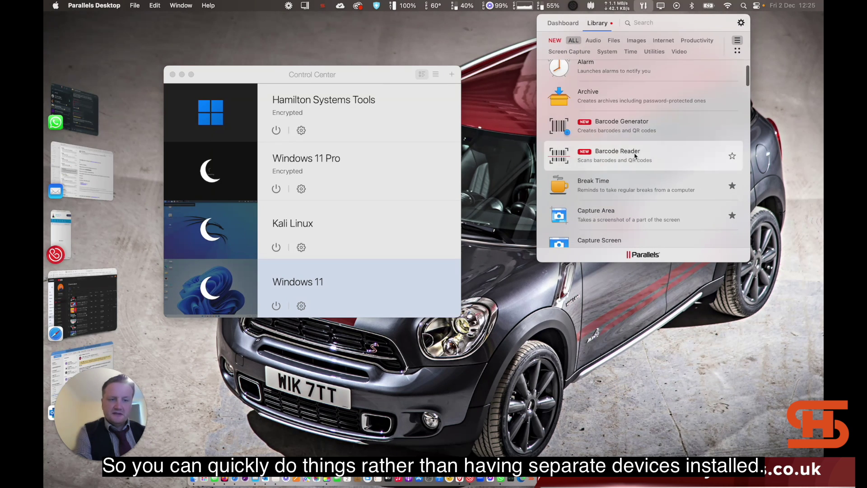
scroll(637, 157, down, 6)
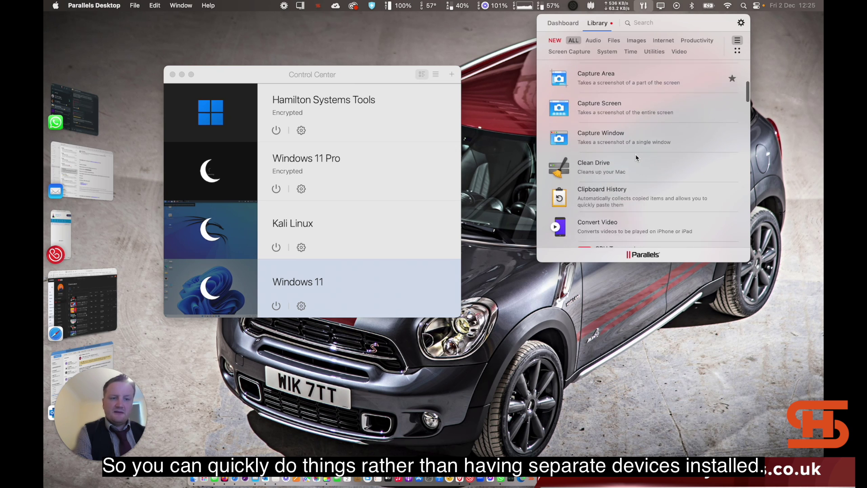
scroll(636, 157, down, 4)
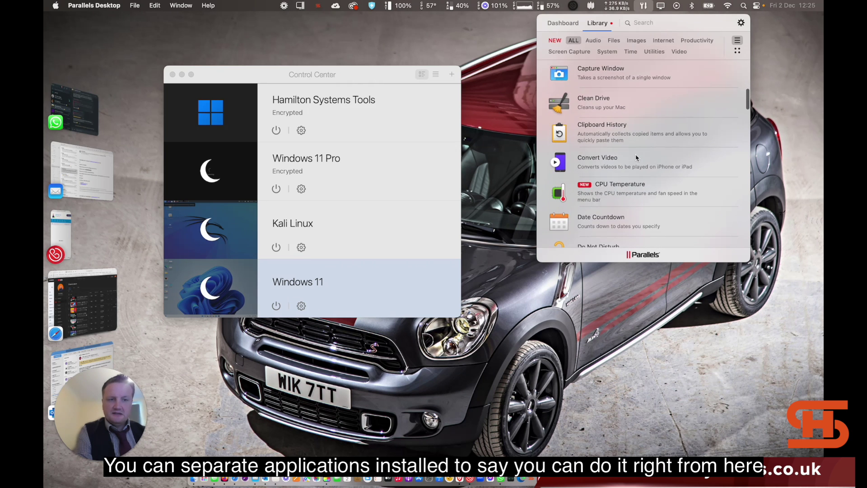
scroll(636, 153, down, 9)
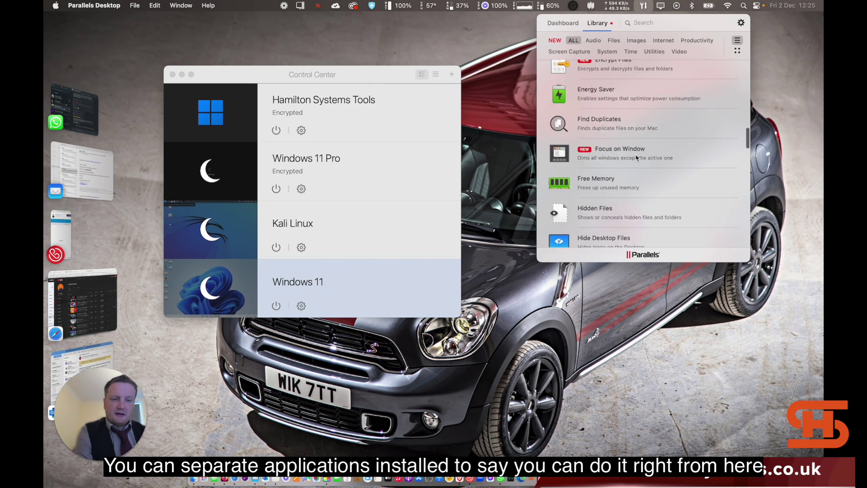
scroll(636, 156, down, 5)
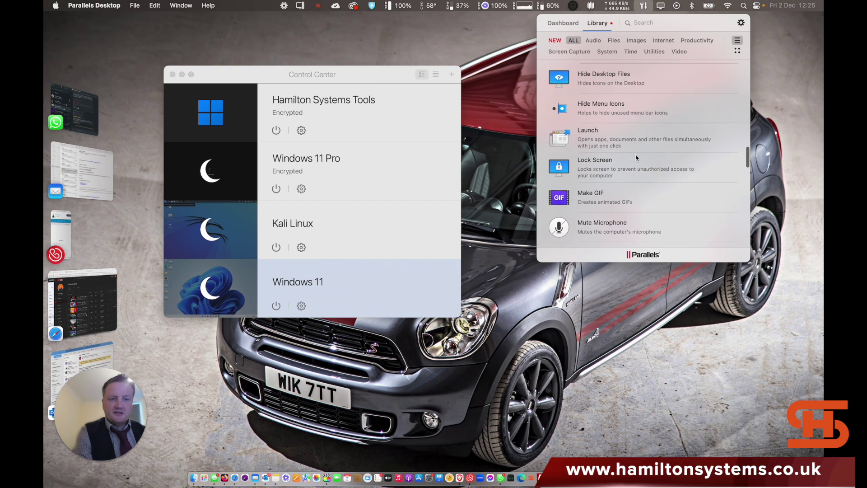
scroll(635, 154, down, 7)
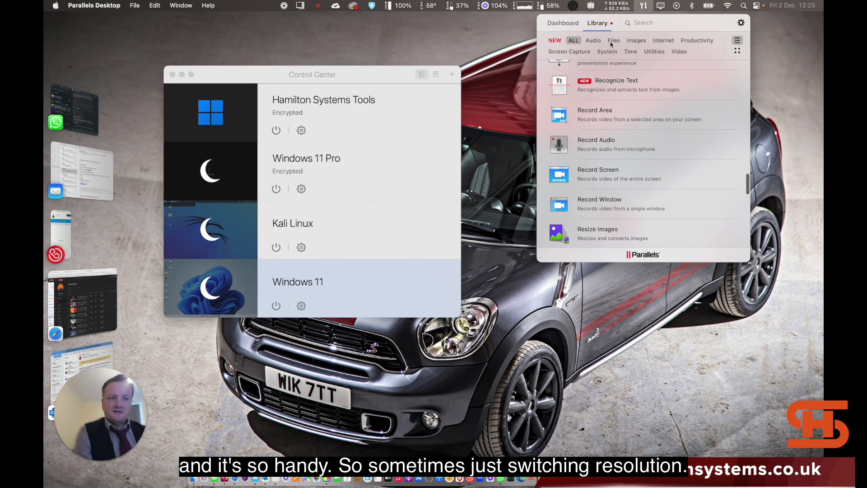
click(640, 5)
click(641, 5)
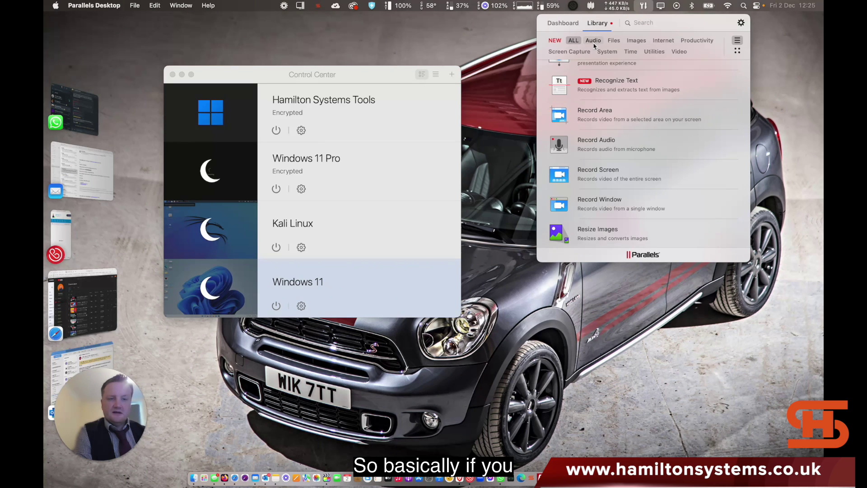
scroll(598, 131, down, 3)
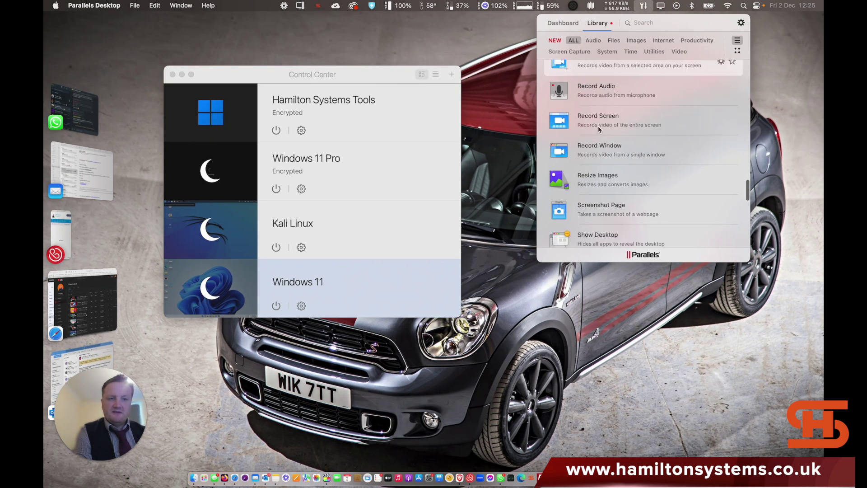
- Search the Toolbox library for 'res' and launch Switch Resolution
click(697, 23)
text(res)
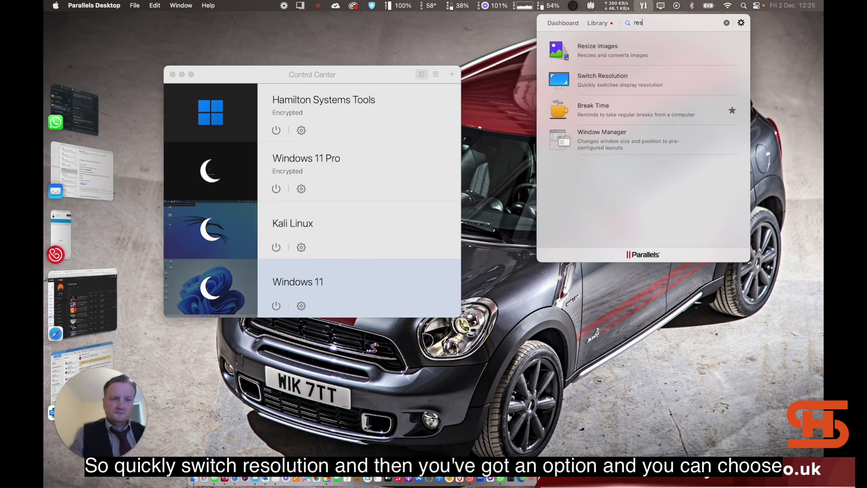
click(605, 82)
- Pick 2560×1600 for the built-in display, then show the Toolbox dashboard
mouse_move(311, 68)
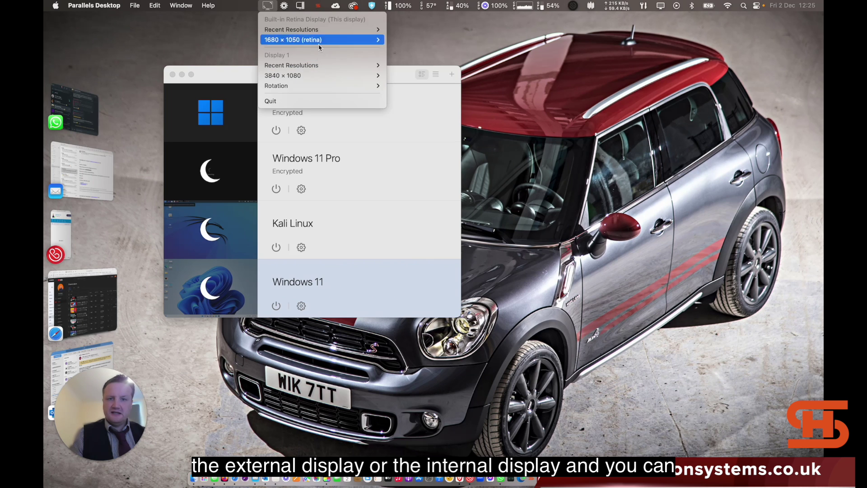
mouse_move(322, 30)
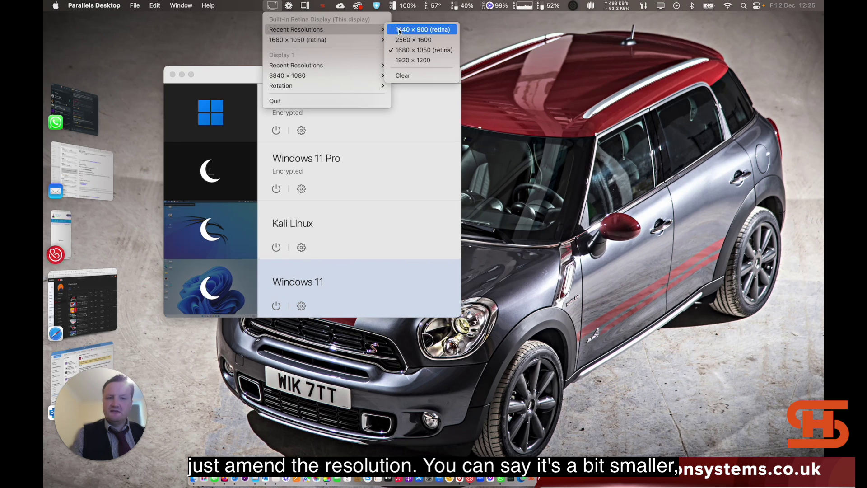
click(413, 40)
click(268, 6)
click(267, 6)
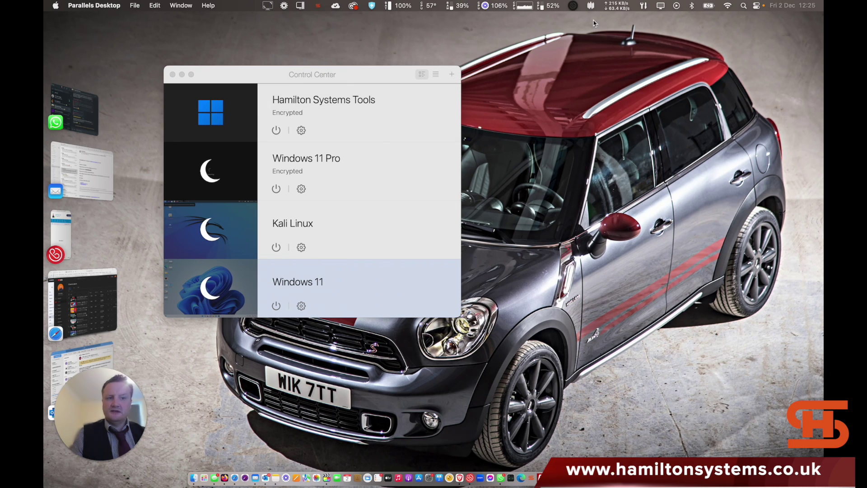
click(645, 5)
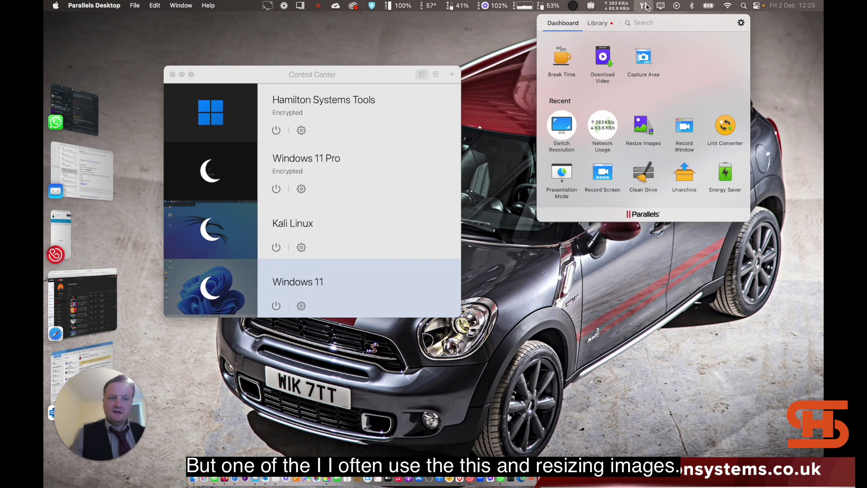
- Launch Resize Images, cancel the image file picker, and close the tool
click(641, 126)
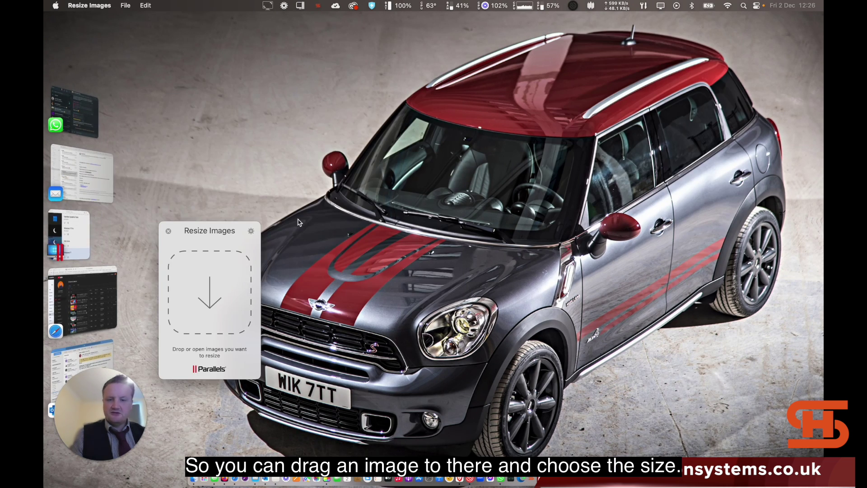
click(215, 292)
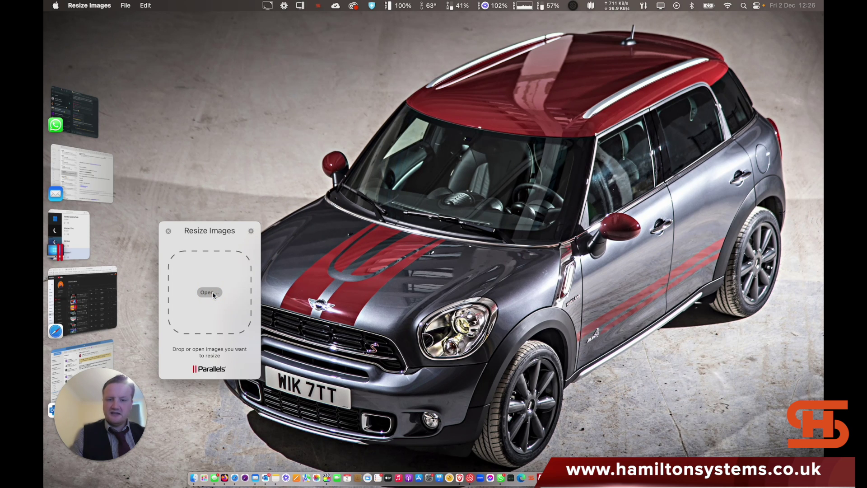
click(210, 293)
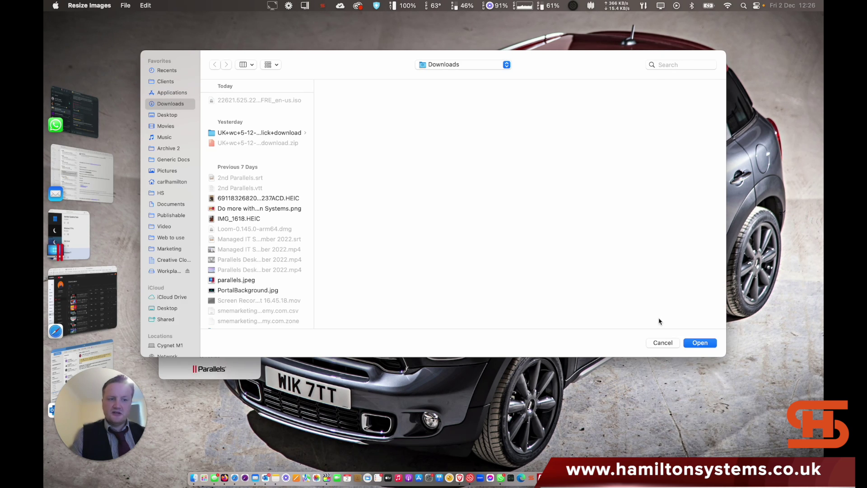
click(663, 343)
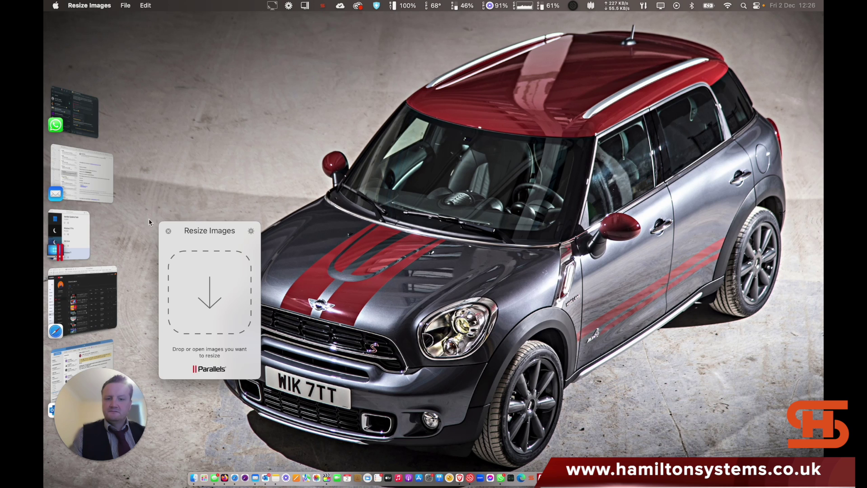
click(170, 231)
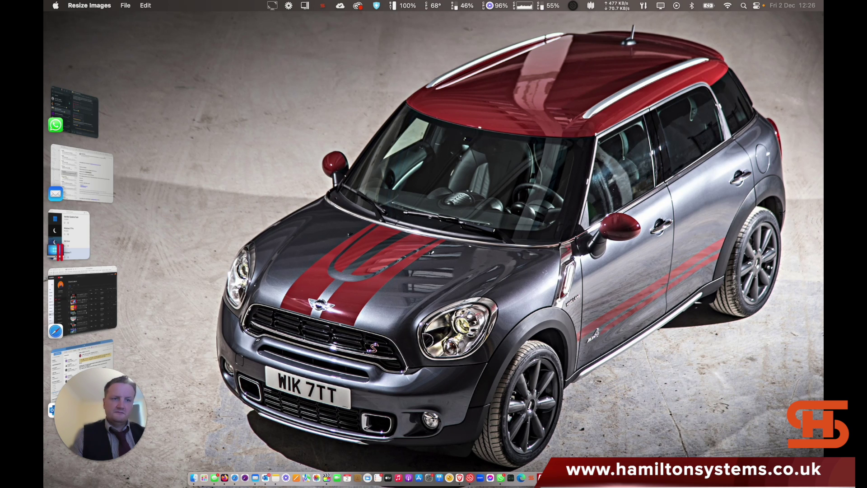
- Check today's Network Usage in Toolbox, then bring Control Center back to front
click(640, 6)
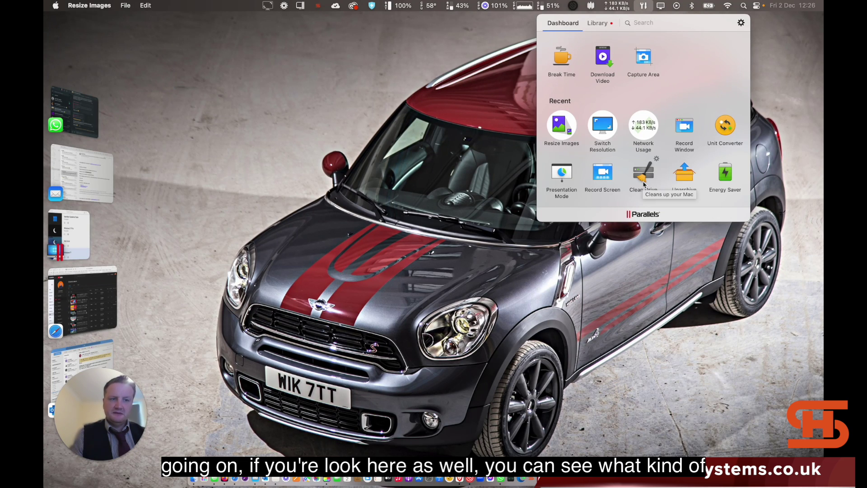
click(616, 5)
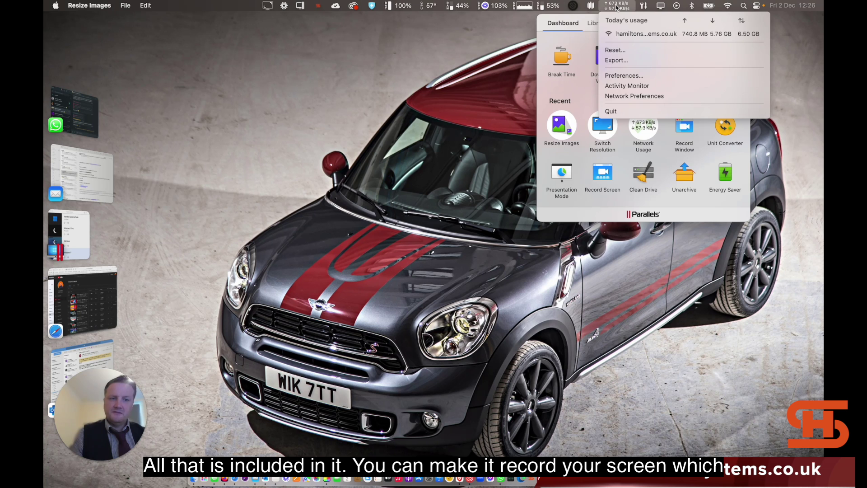
click(617, 5)
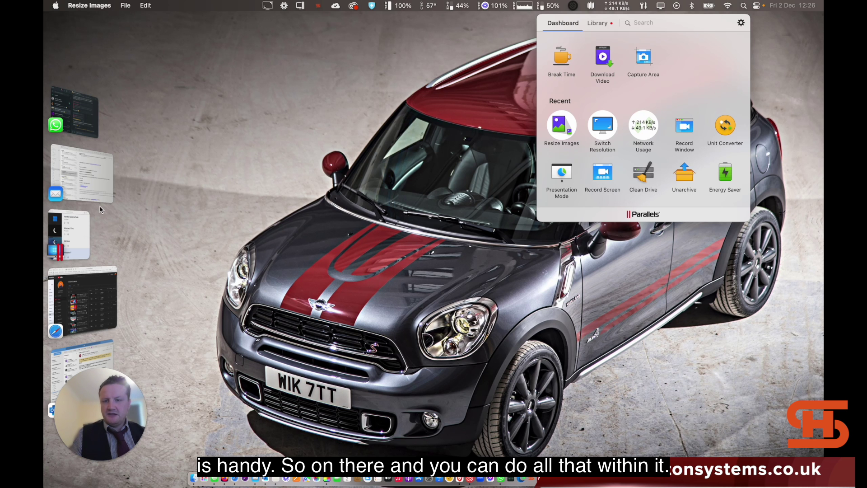
click(70, 232)
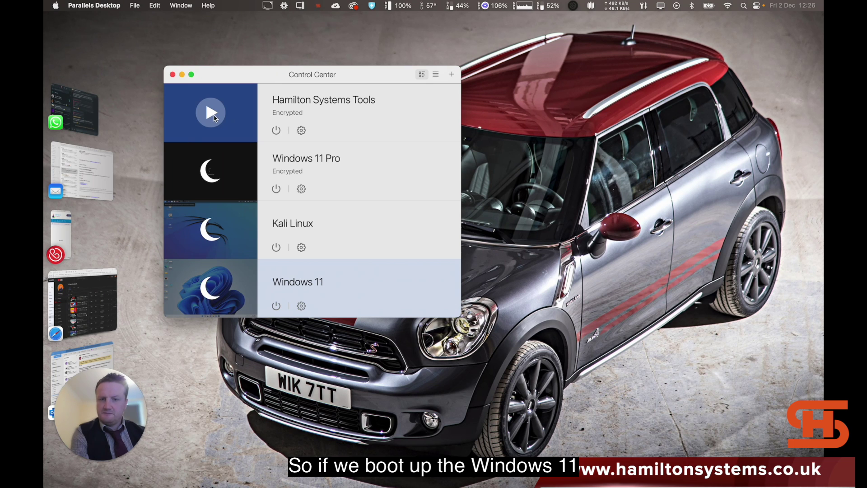
- Start the Hamilton Systems Tools VM from Control Center and let Windows boot
click(211, 112)
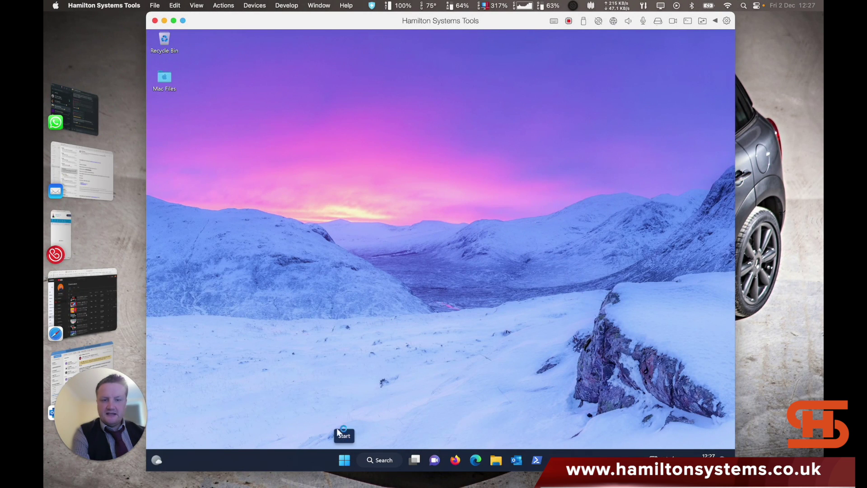
- Make the Hamilton Systems Tools window full screen and briefly open the Windows Start menu
click(173, 21)
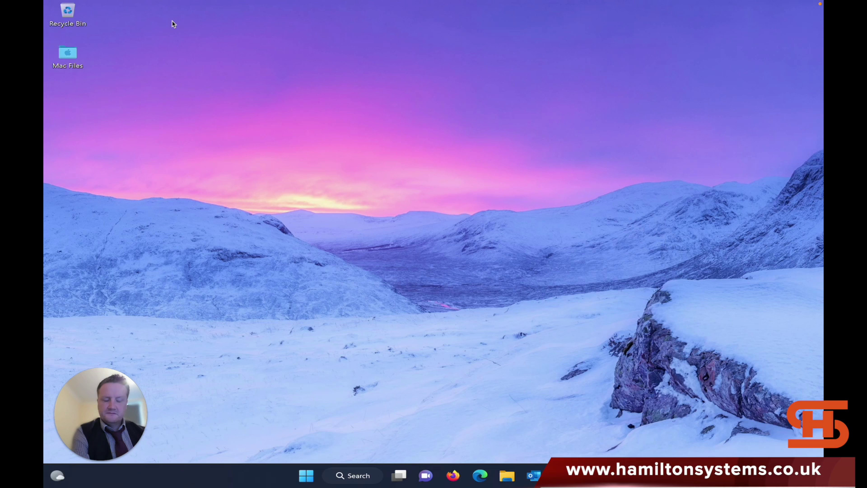
click(336, 478)
click(337, 480)
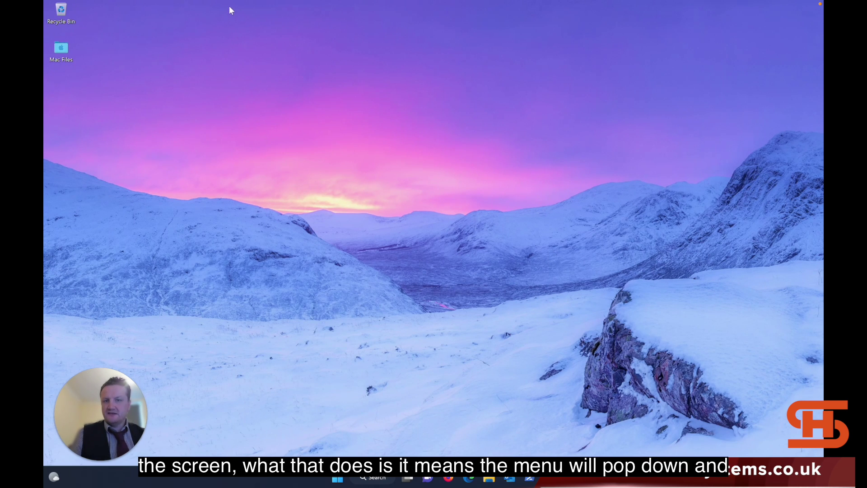
mouse_move(229, 1)
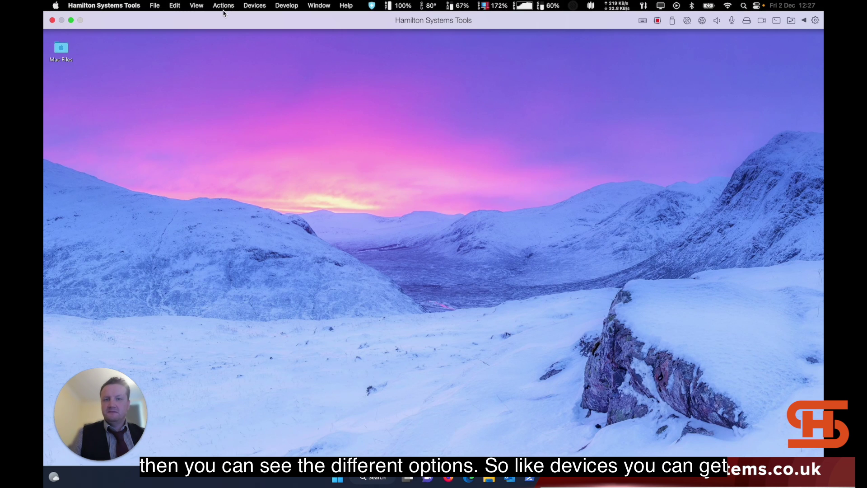
click(261, 6)
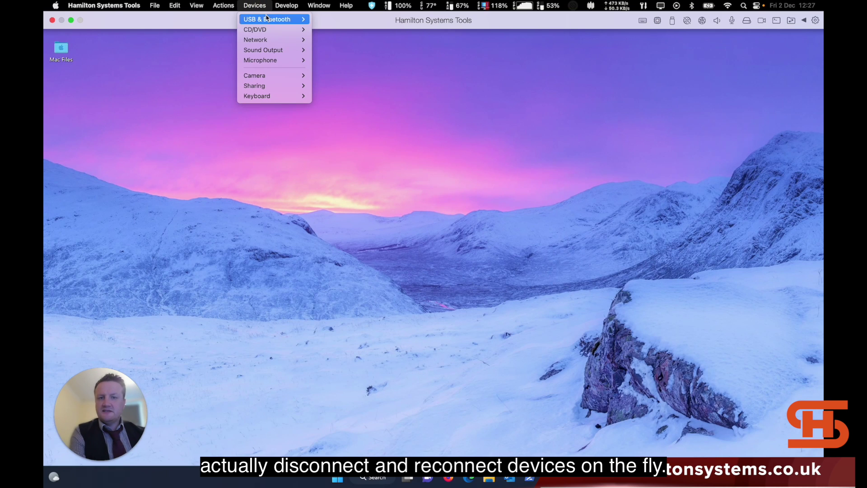
mouse_move(267, 20)
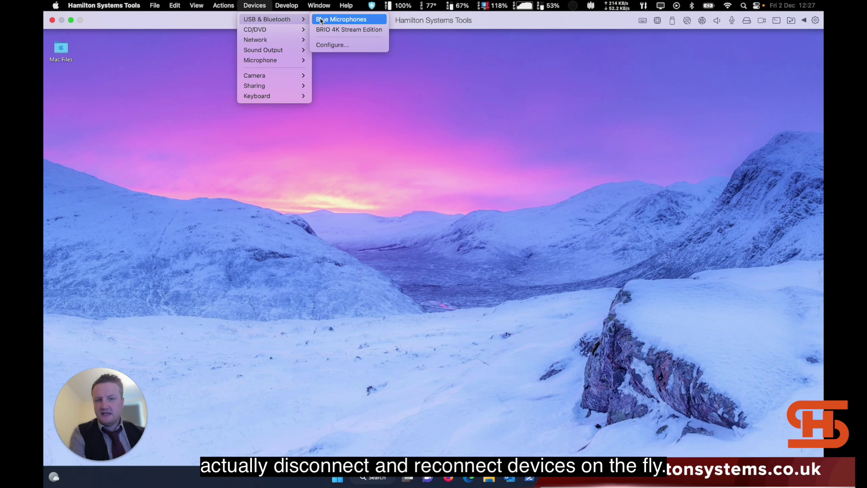
mouse_move(288, 42)
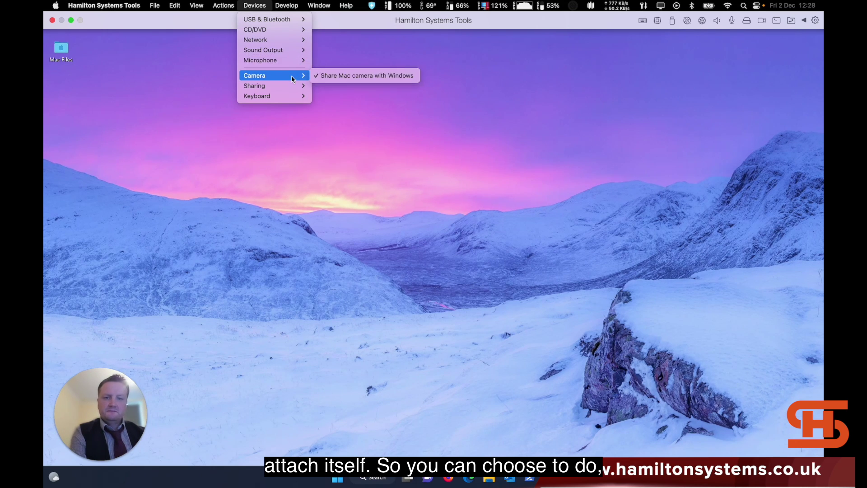
mouse_move(293, 92)
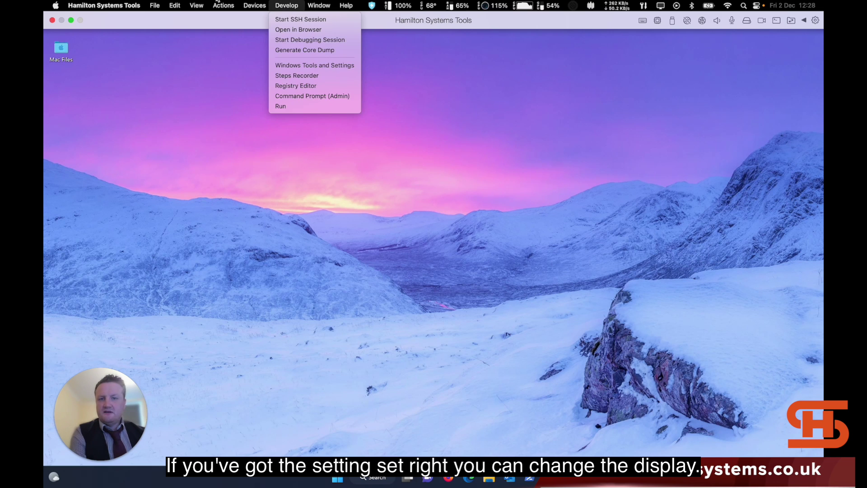
mouse_move(223, 6)
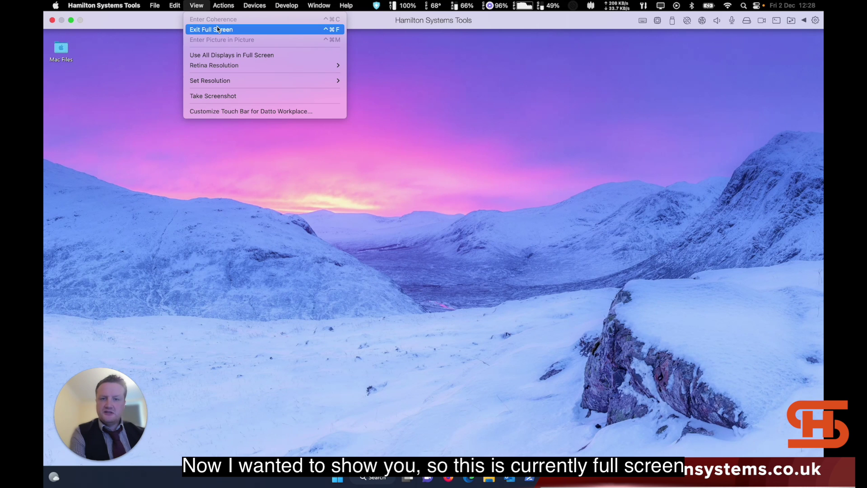
- Return the VM to a widened window, then switch it into Coherence mode over the Mac desktop
click(216, 29)
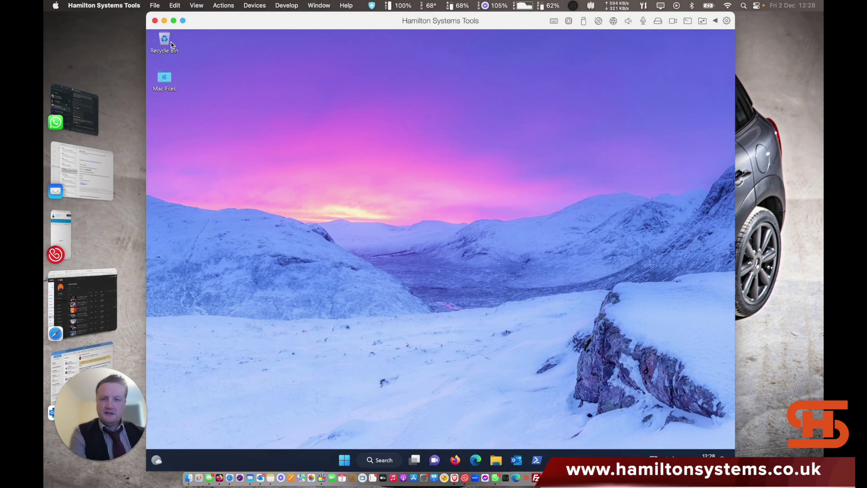
drag(145, 45, 134, 44)
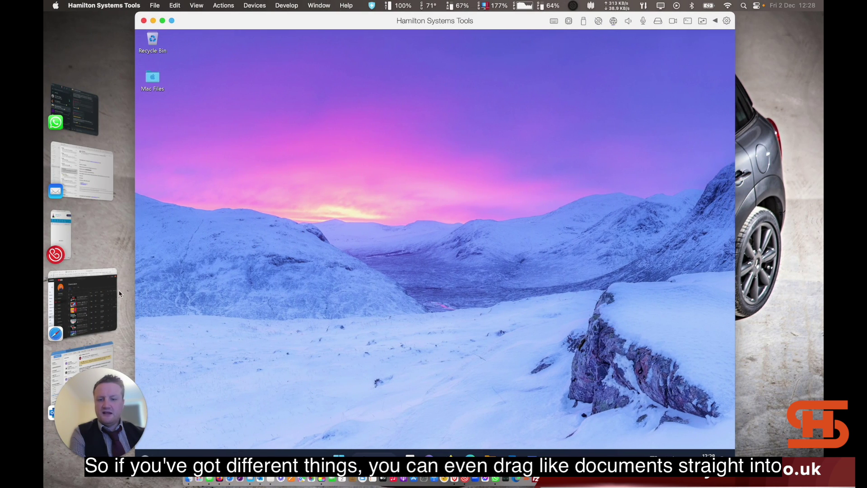
click(224, 6)
mouse_move(248, 7)
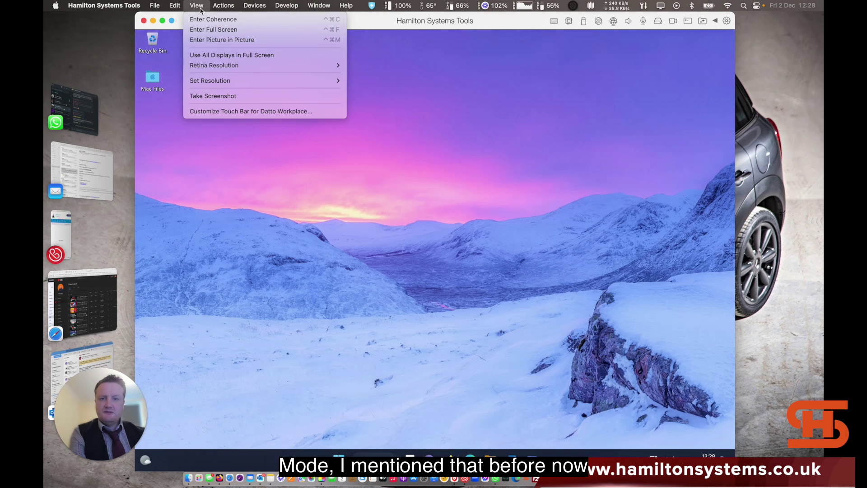
click(206, 20)
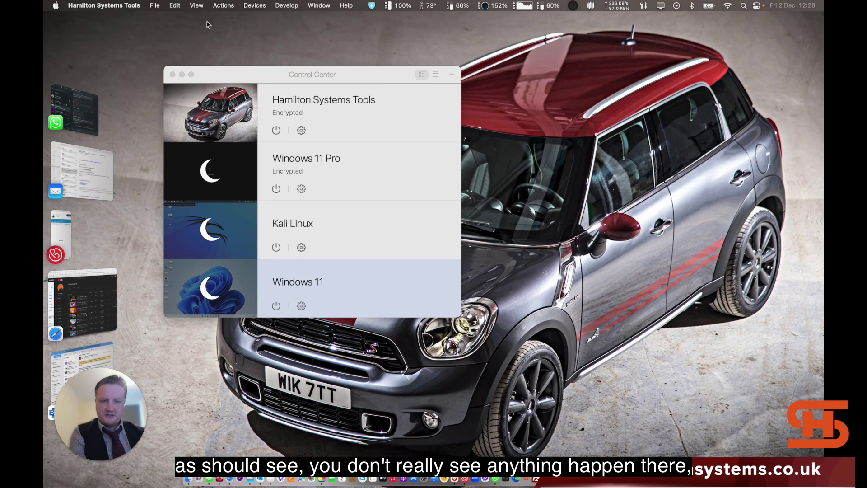
click(238, 79)
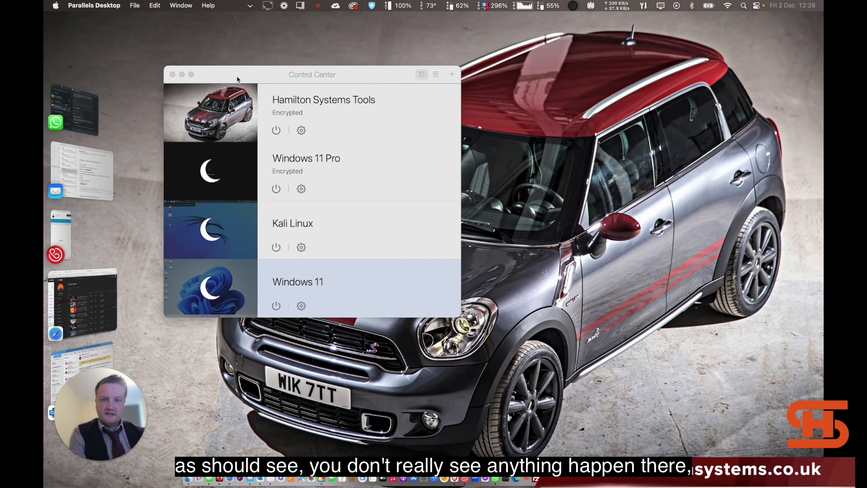
click(256, 40)
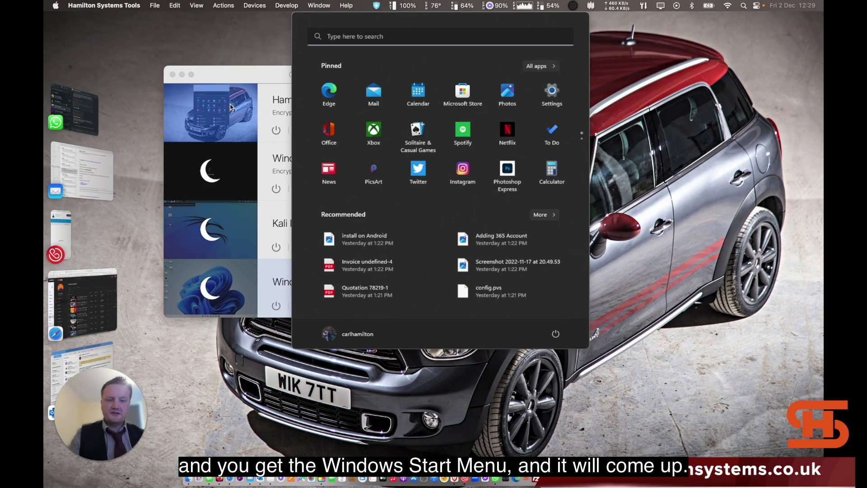
- Search the Start menu for Excel, launch it and create a blank workbook, Book1
click(363, 40)
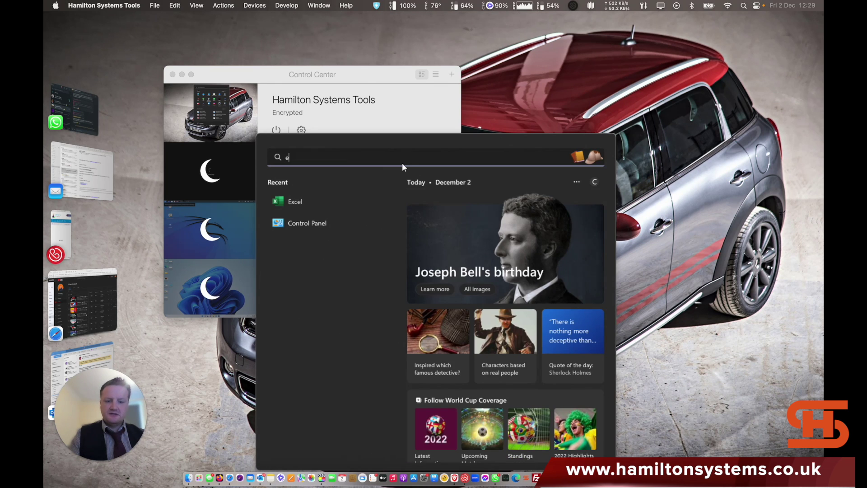
text(exce)
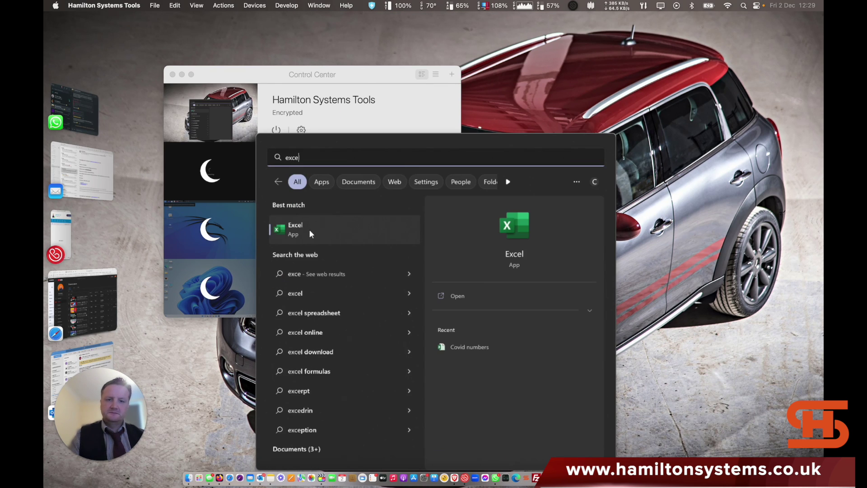
click(310, 229)
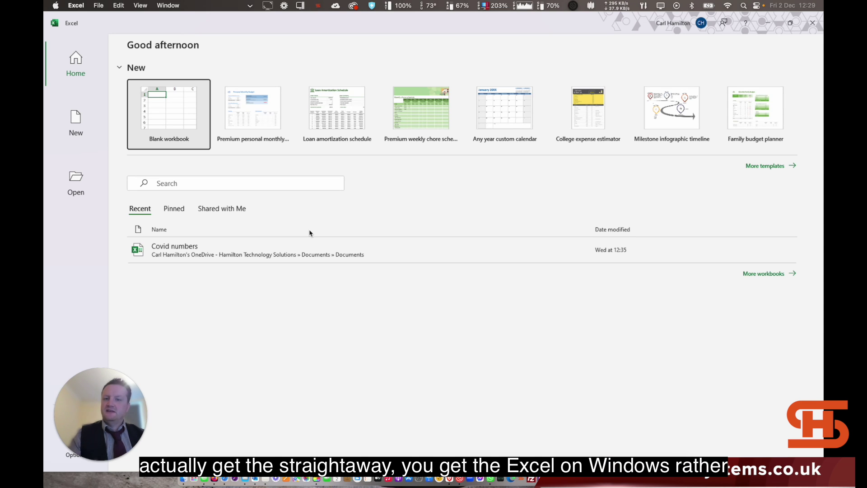
click(185, 103)
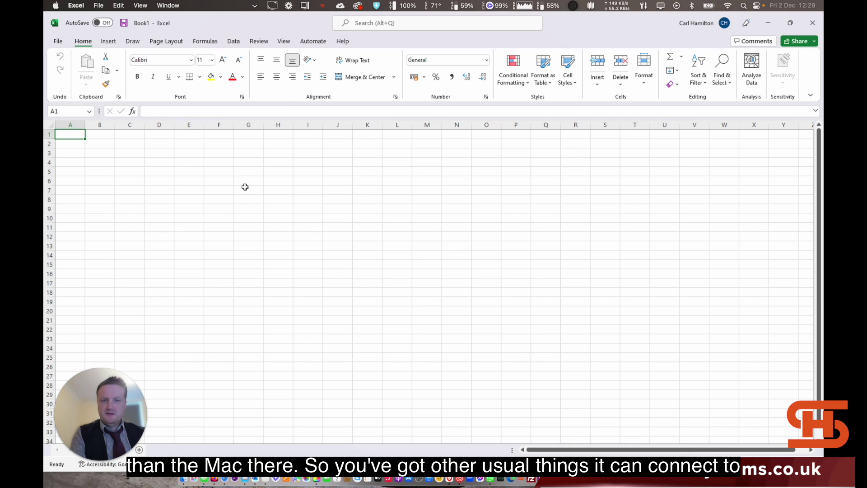
- Try the AutoSave toggle and dismiss its prompt, leaving AutoSave off
click(96, 24)
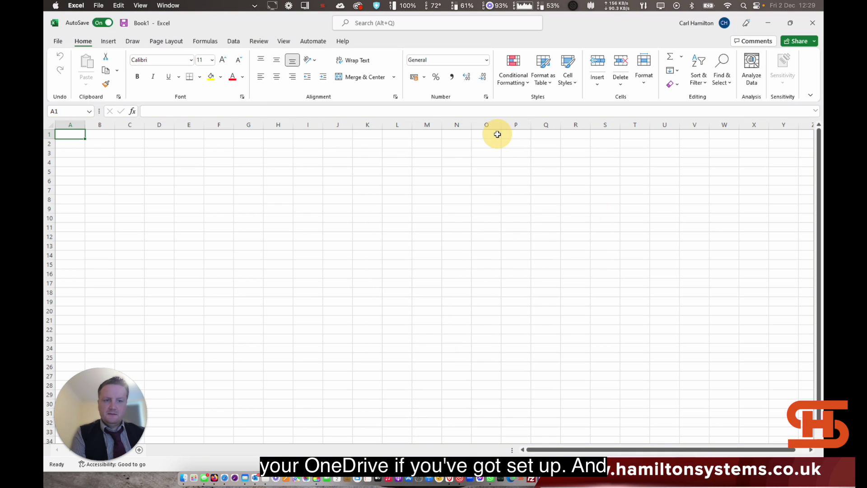
click(457, 152)
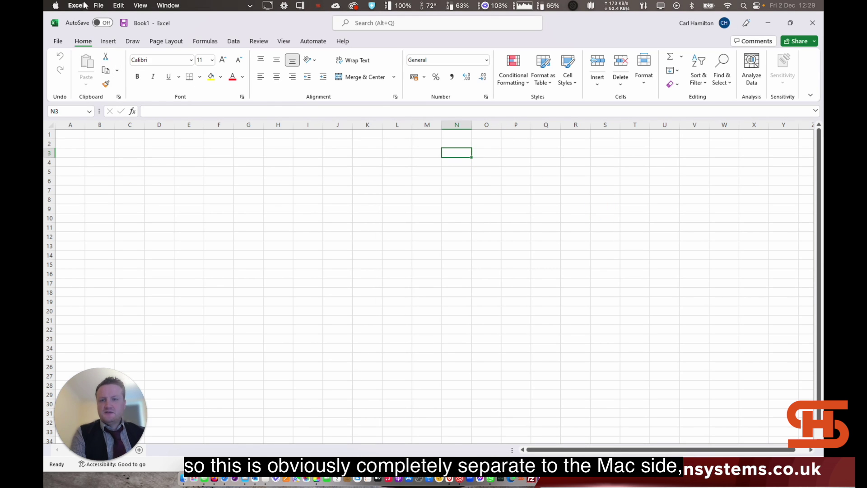
click(99, 5)
mouse_move(81, 5)
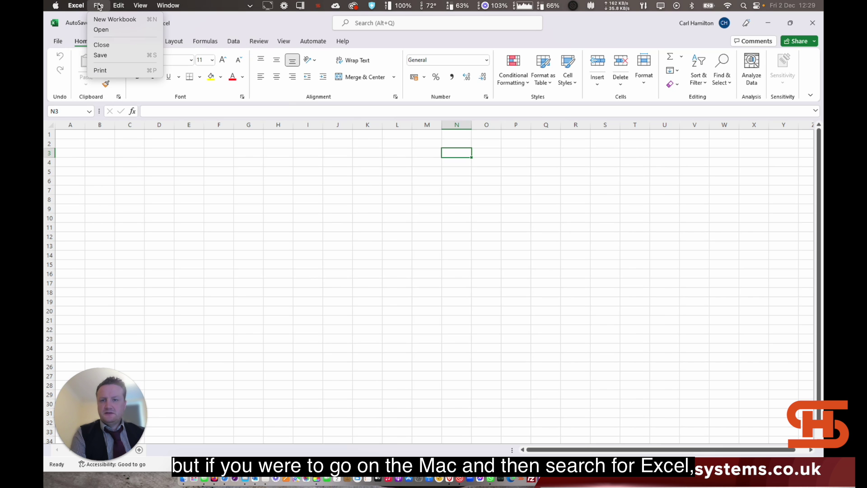
- Launch Mac Excel from Launchpad via 'excel', then close the Windows Excel workbook window
click(193, 479)
text(excel)
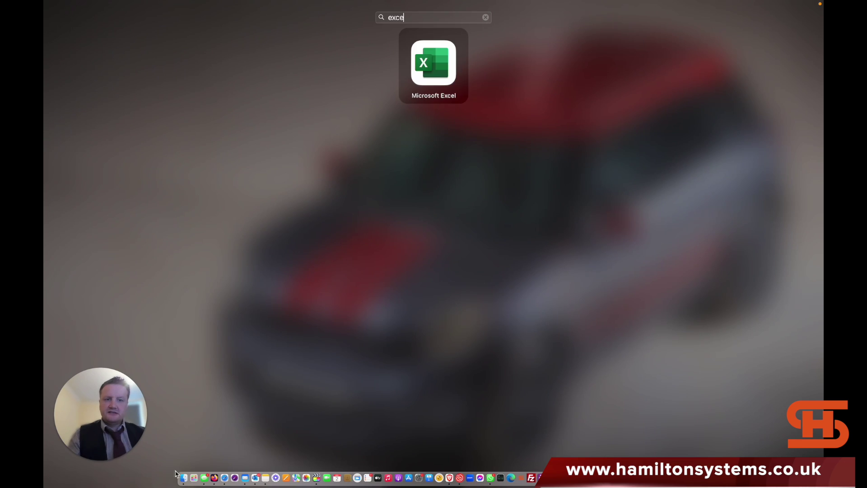
click(434, 65)
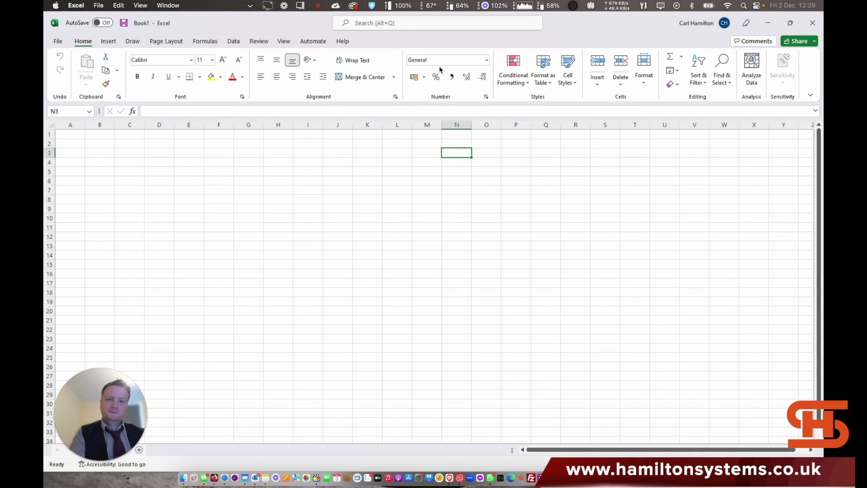
key(F11)
key(F11)
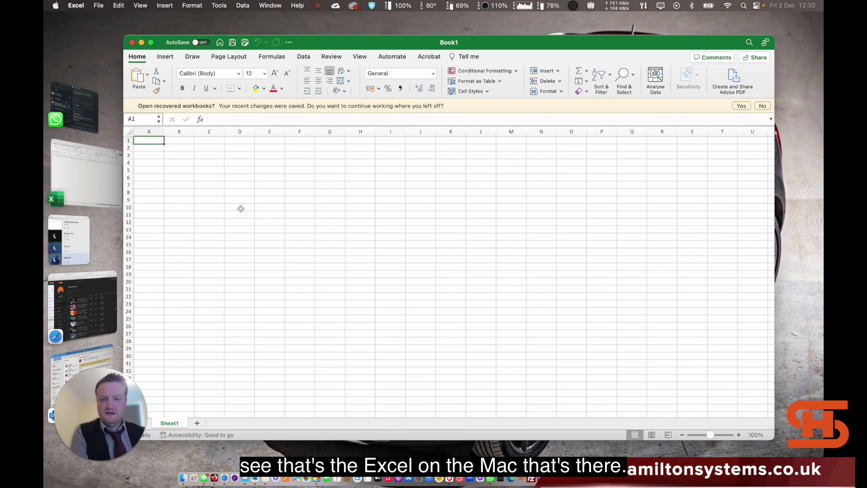
click(100, 188)
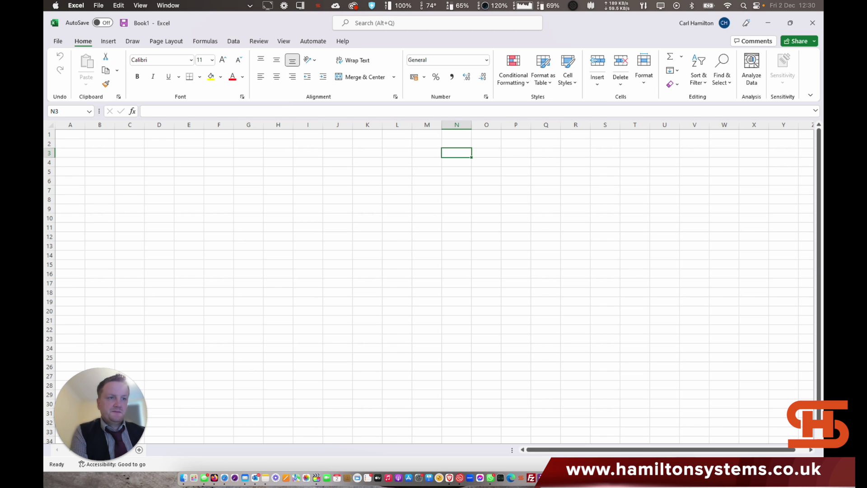
click(812, 23)
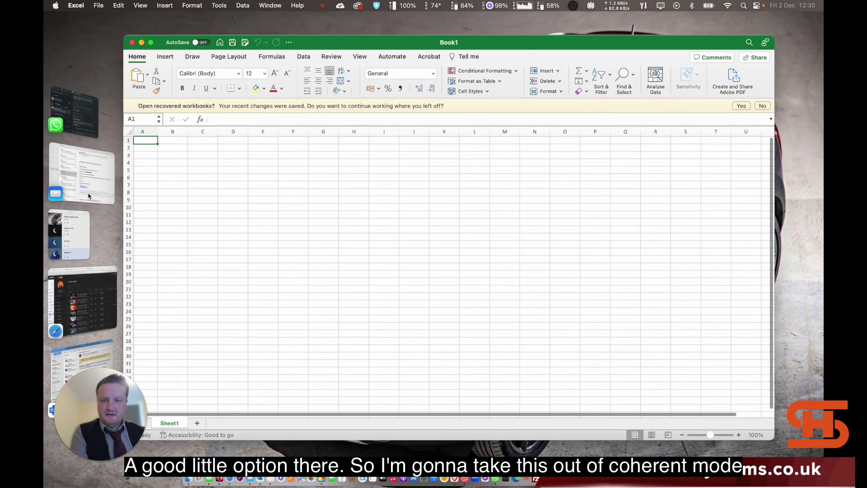
- Exit Coherence via View > Exit Coherence and widen the VM window on both sides
click(89, 202)
click(196, 5)
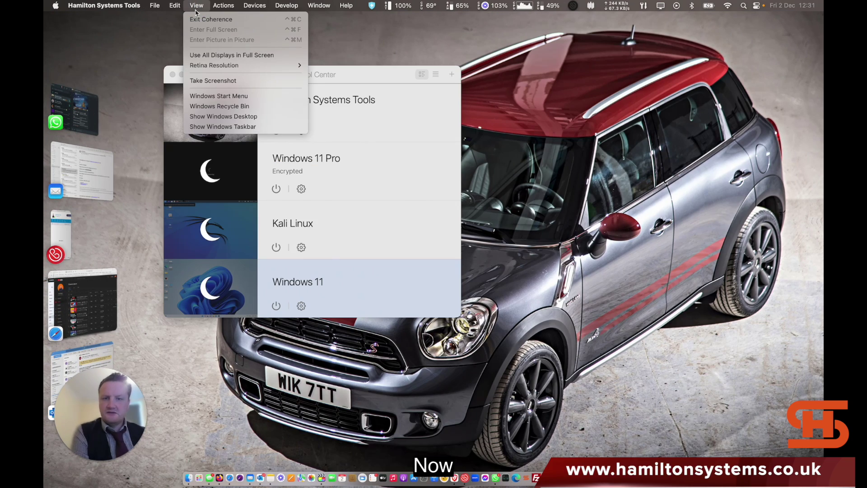
click(199, 20)
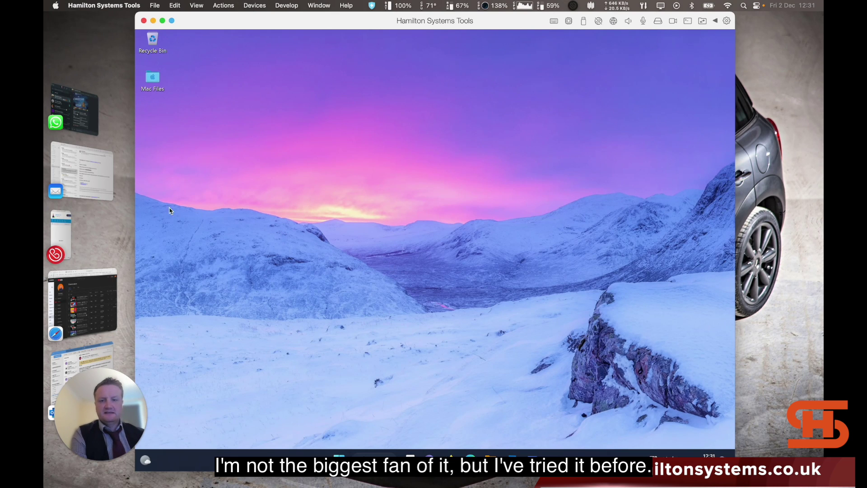
drag(135, 205, 110, 203)
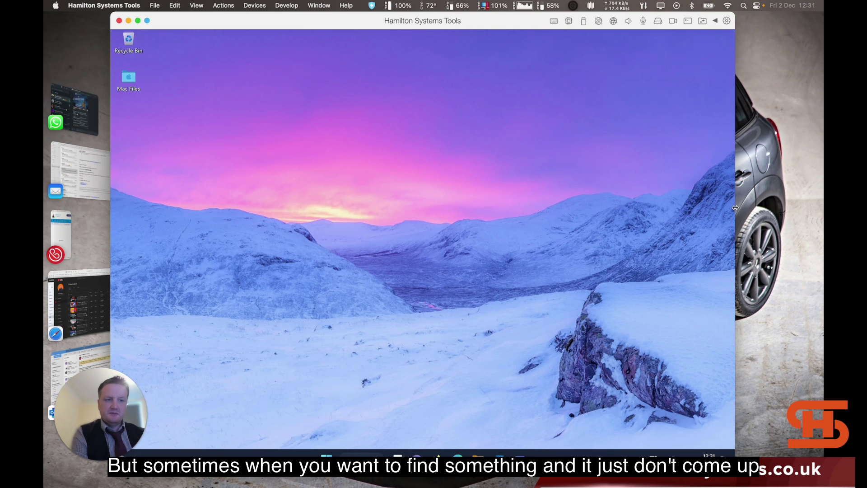
drag(735, 208, 821, 210)
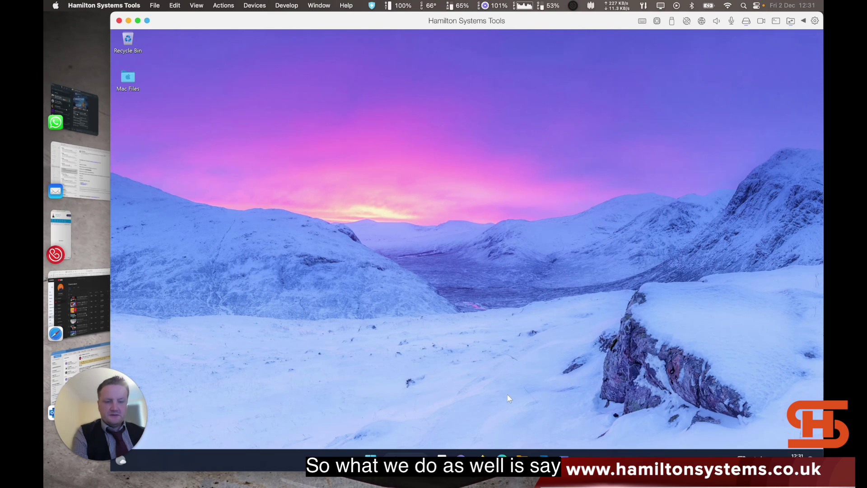
- Open File Explorer with Win+E and navigate to Datto Workplace > Demos
key(super+e)
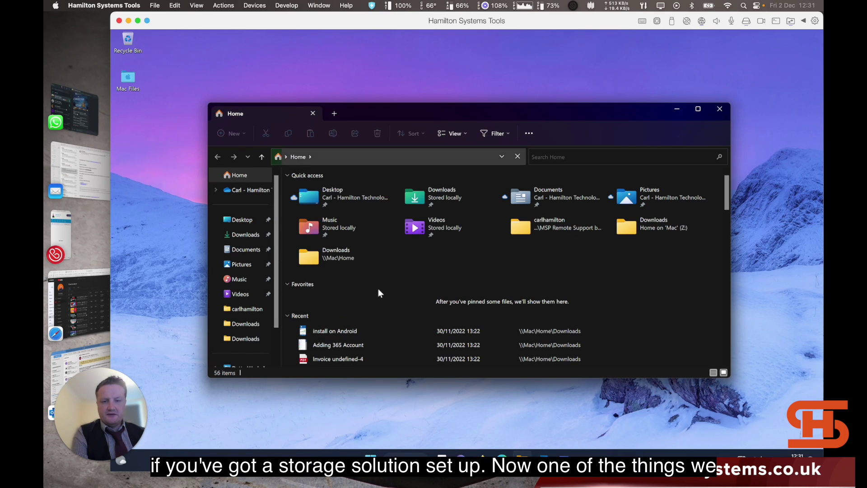
drag(275, 240, 280, 270)
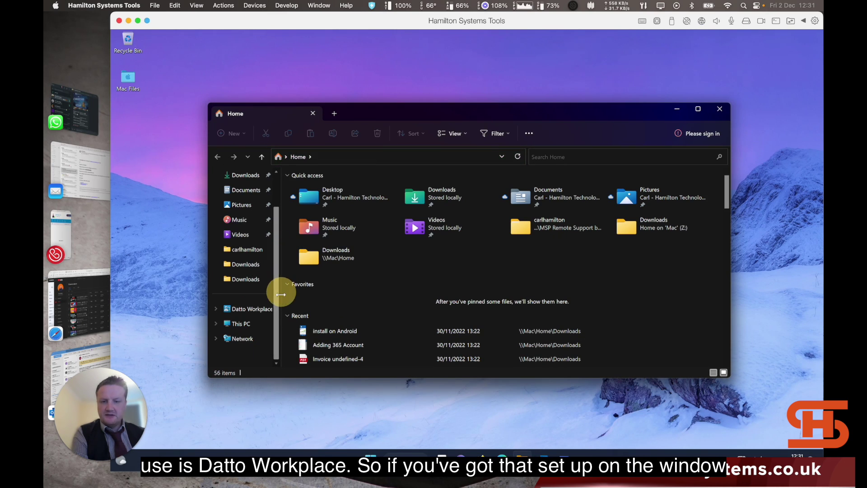
click(251, 309)
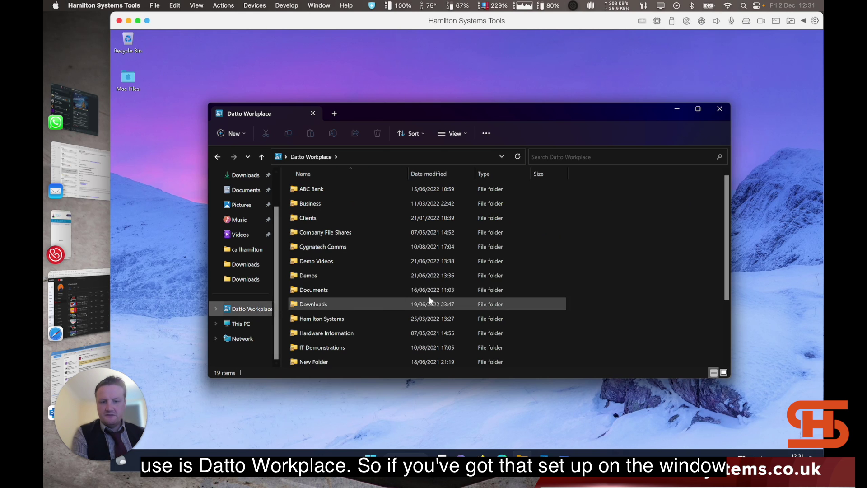
scroll(729, 253, down, 1)
drag(732, 266, 726, 300)
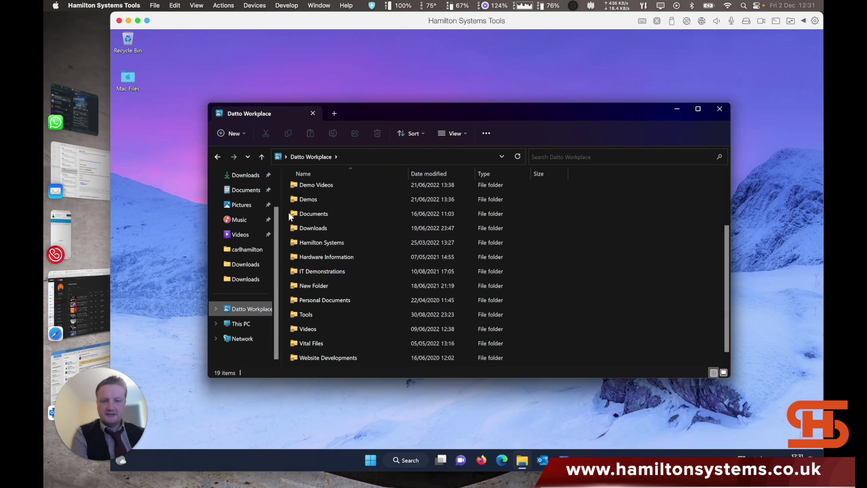
double_click(301, 199)
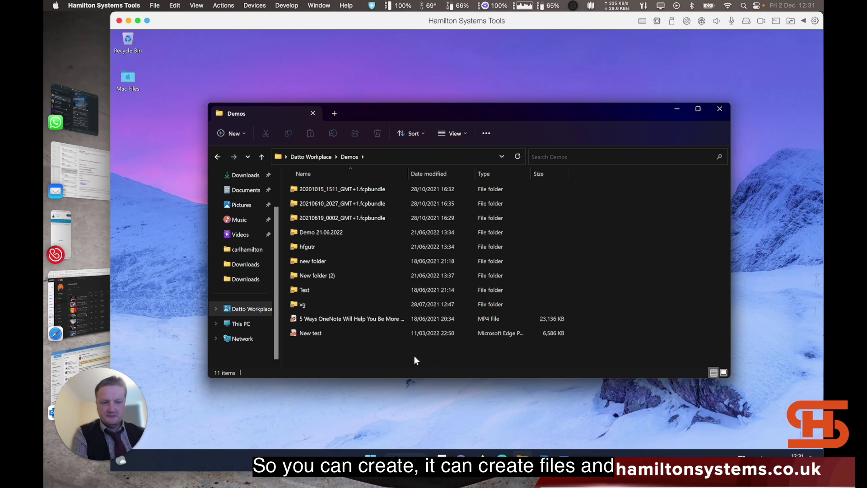
- Create a new folder named Fileg inside Demos using right-click > New > Folder
click(355, 350)
right_click(353, 345)
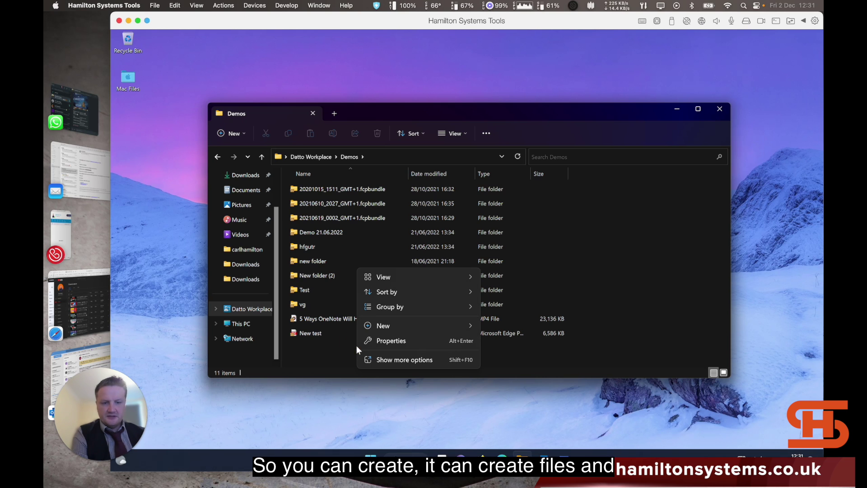
click(396, 330)
click(501, 175)
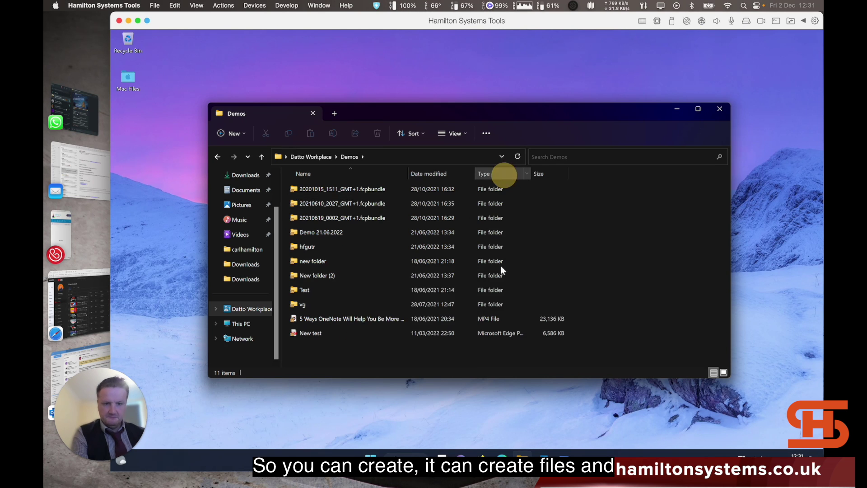
text(Fileg)
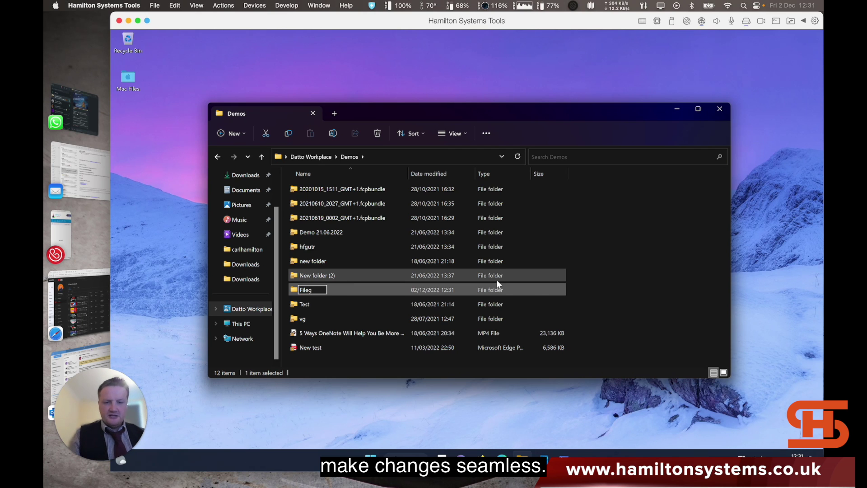
key(Return)
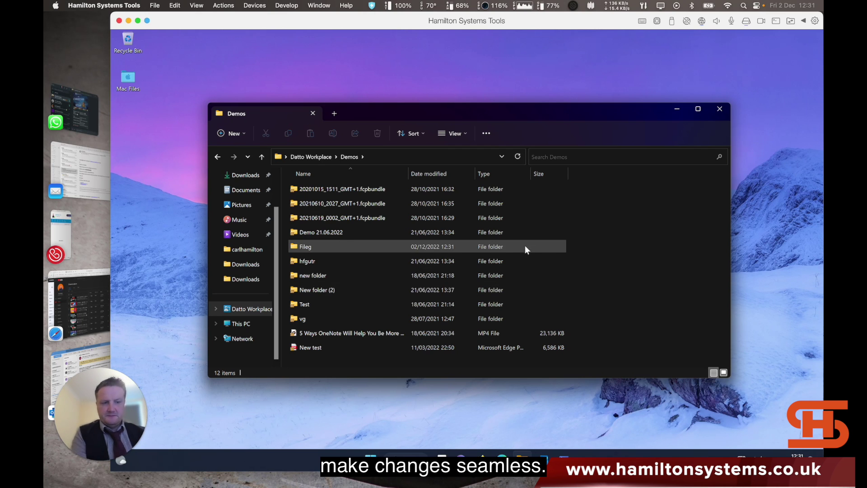
click(627, 278)
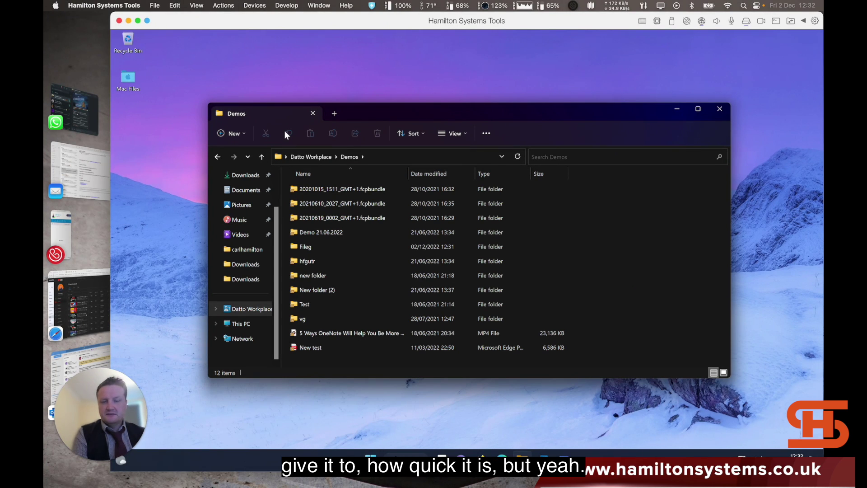
- Move the Parallels VM window slightly to the left by its title bar
drag(179, 21, 146, 21)
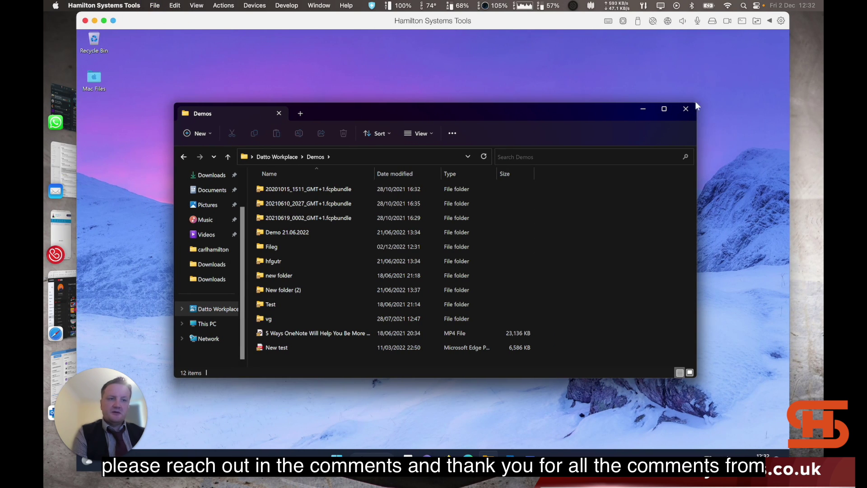